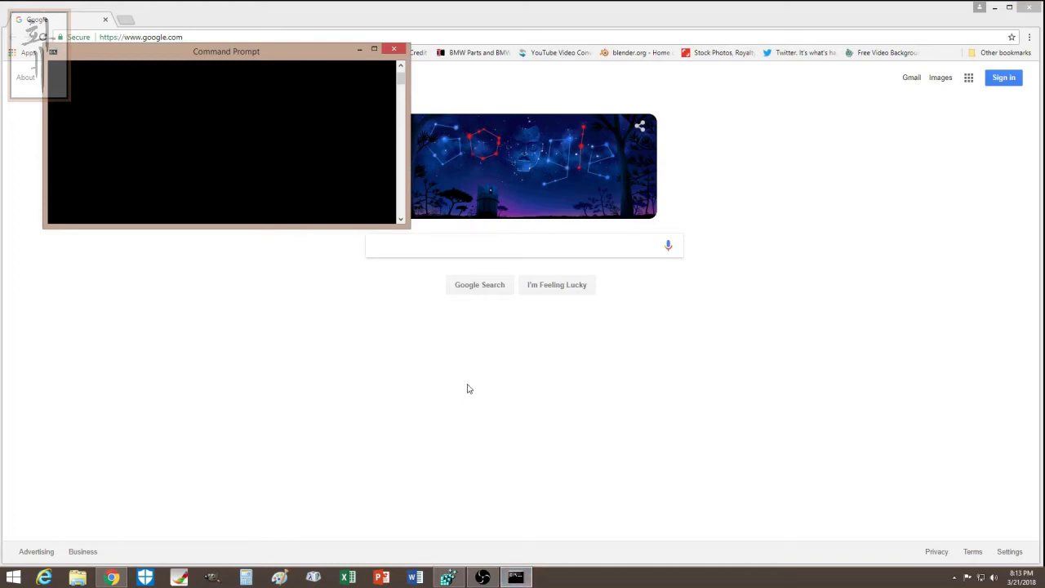
# - Nudge the blank Command Prompt window down a little over the Google homepage
pyautogui.moveTo(255, 57); pyautogui.dragTo(253, 54)
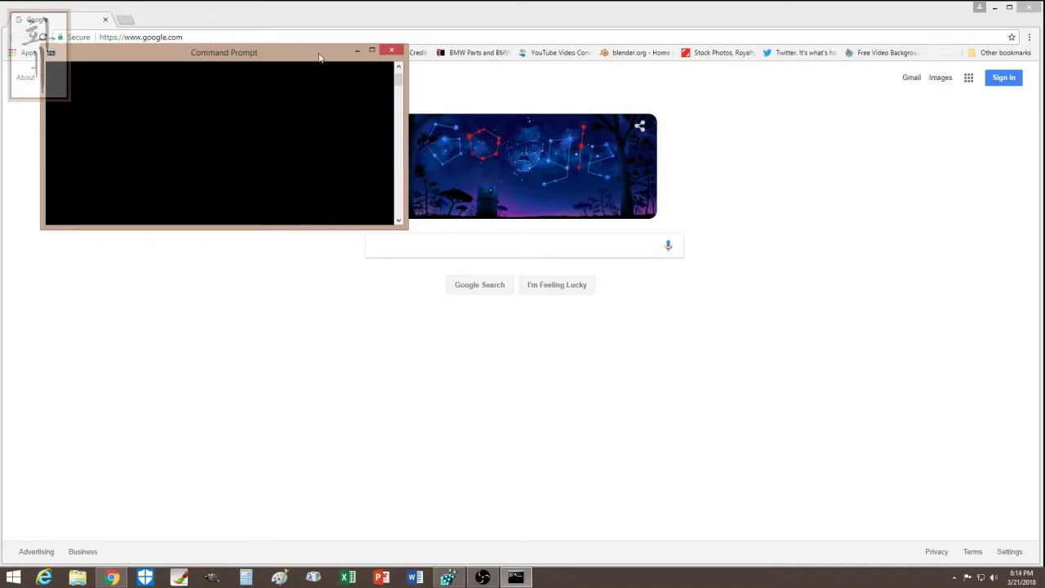
pyautogui.moveTo(319, 57); pyautogui.dragTo(320, 77)
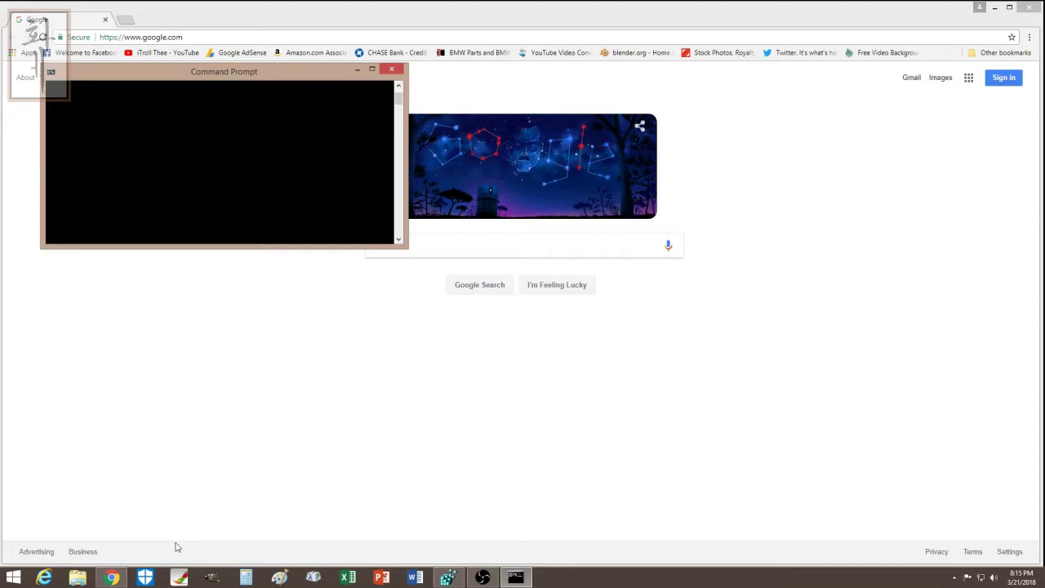
# - In Paint, draw a large rectangle containing a smaller rectangle and a thin strip
pyautogui.click(280, 578)
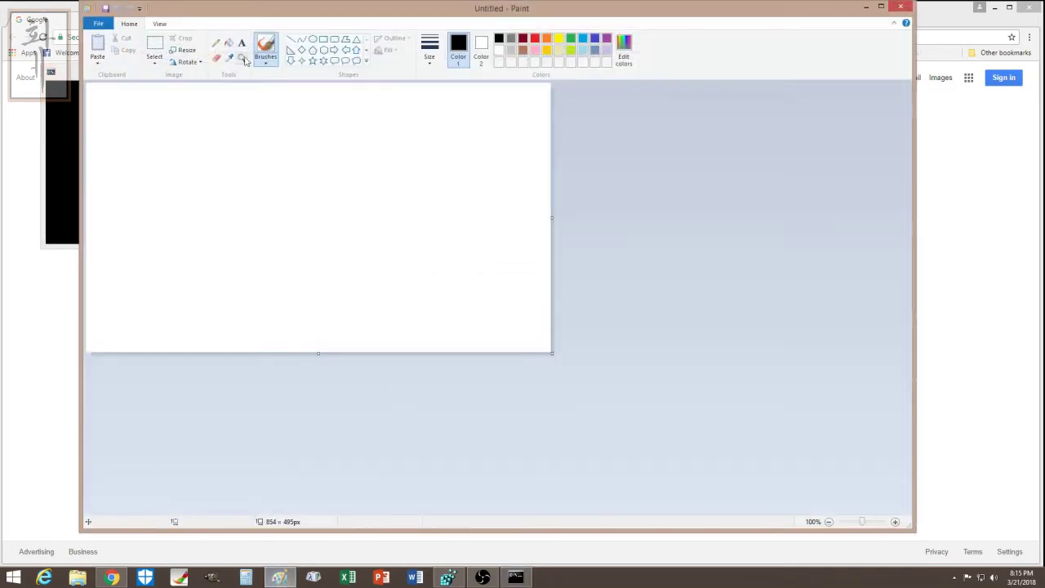
pyautogui.click(323, 39)
pyautogui.moveTo(141, 117); pyautogui.dragTo(471, 284)
pyautogui.moveTo(238, 143); pyautogui.dragTo(368, 208)
pyautogui.moveTo(238, 191); pyautogui.dragTo(364, 210)
pyautogui.click(291, 233)
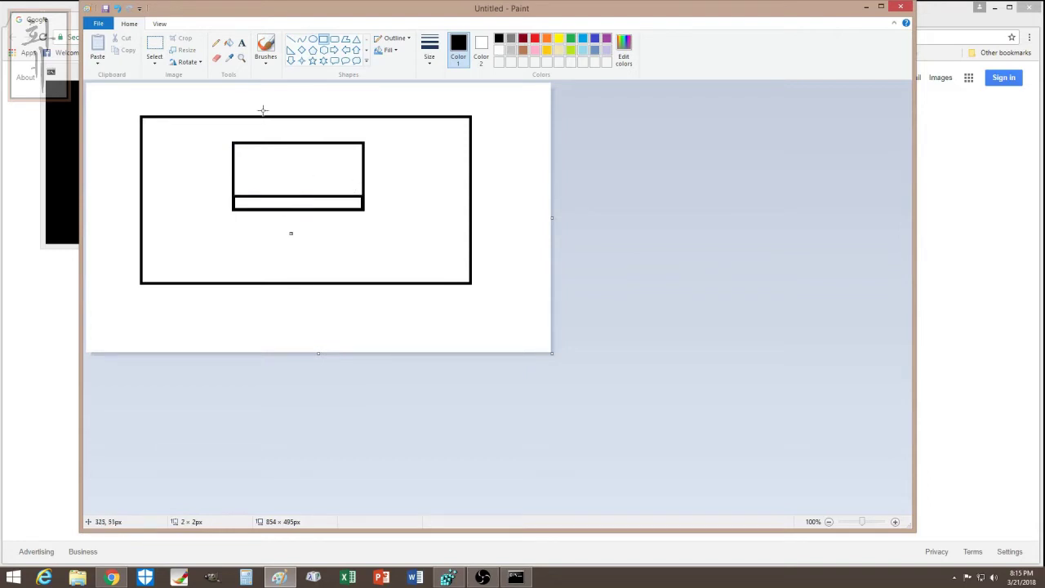
# - Select and delete the inner shapes, then close Paint without saving
pyautogui.click(154, 48)
pyautogui.moveTo(222, 141); pyautogui.dragTo(389, 243)
pyautogui.press('Delete')
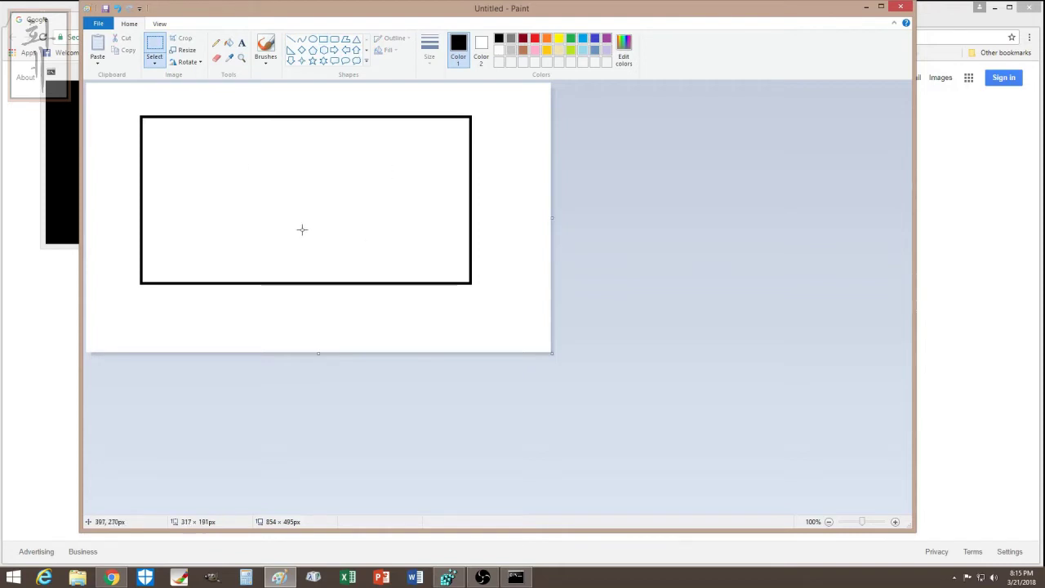
pyautogui.moveTo(143, 268); pyautogui.dragTo(296, 282)
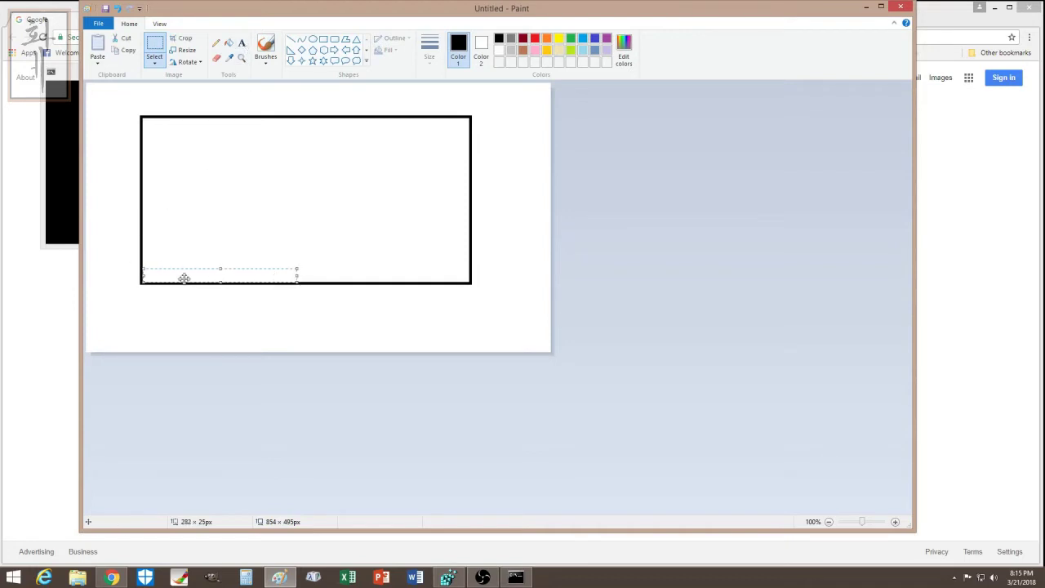
pyautogui.click(126, 234)
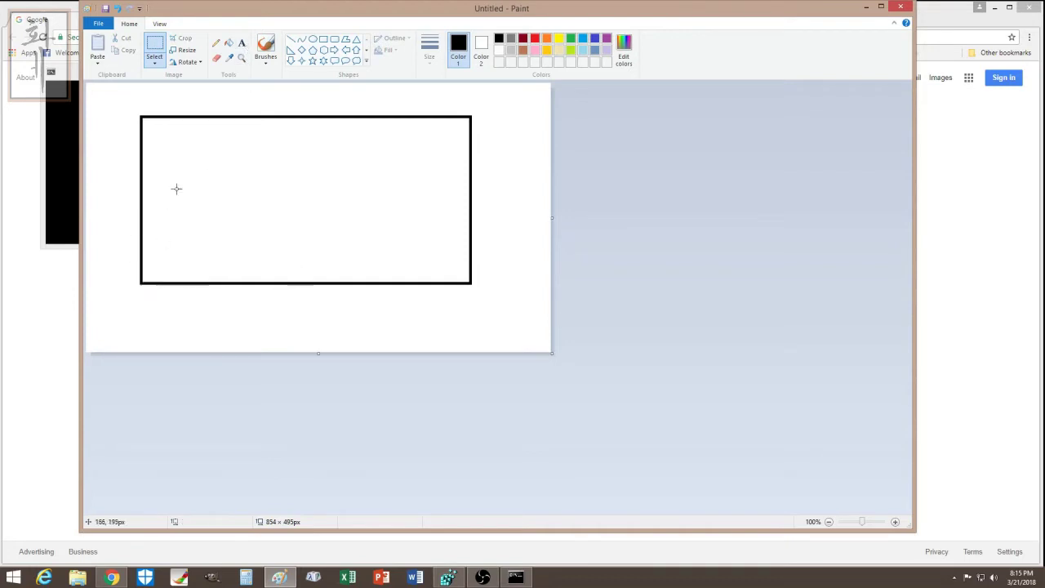
pyautogui.moveTo(549, 89); pyautogui.dragTo(535, 91)
pyautogui.click(905, 13)
pyautogui.click(511, 275)
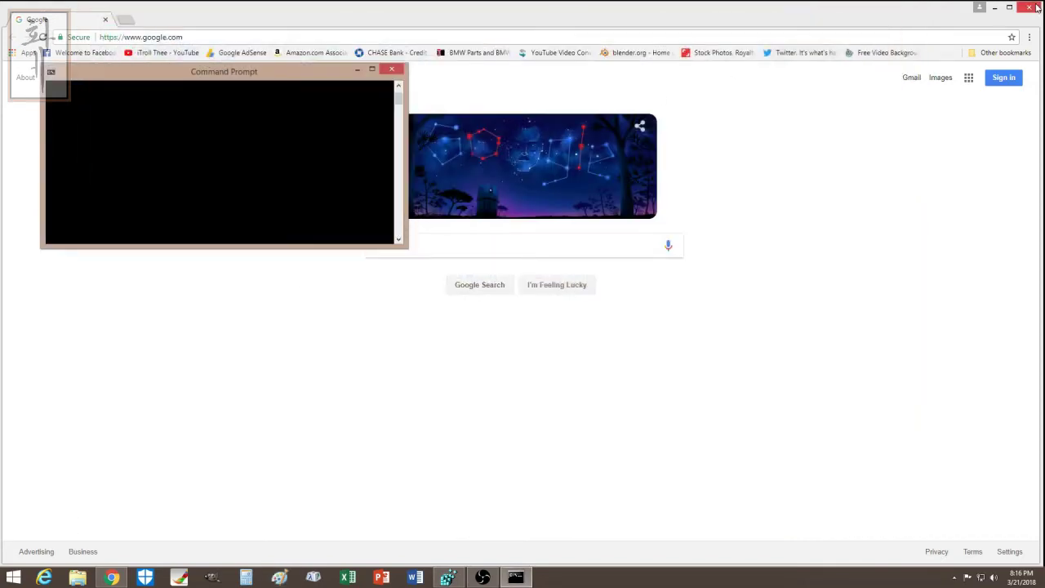
# - Restore Chrome and the console, drag the console lower, and open Chrome's menu
pyautogui.moveTo(212, 75)
pyautogui.mouseDown()
pyautogui.moveTo(199, 85)
pyautogui.moveTo(214, 86)
pyautogui.mouseUp()
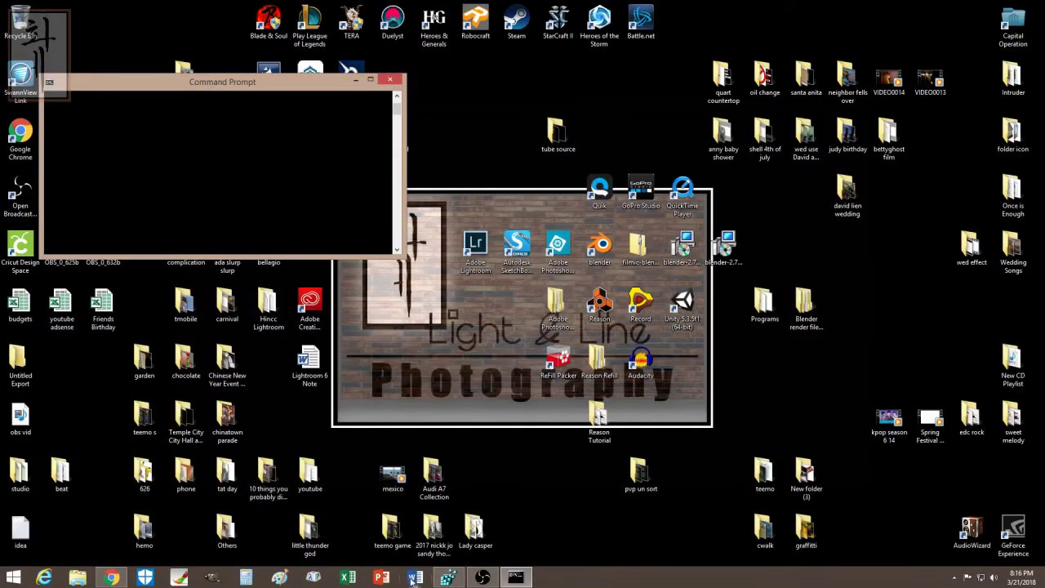
pyautogui.click(112, 577)
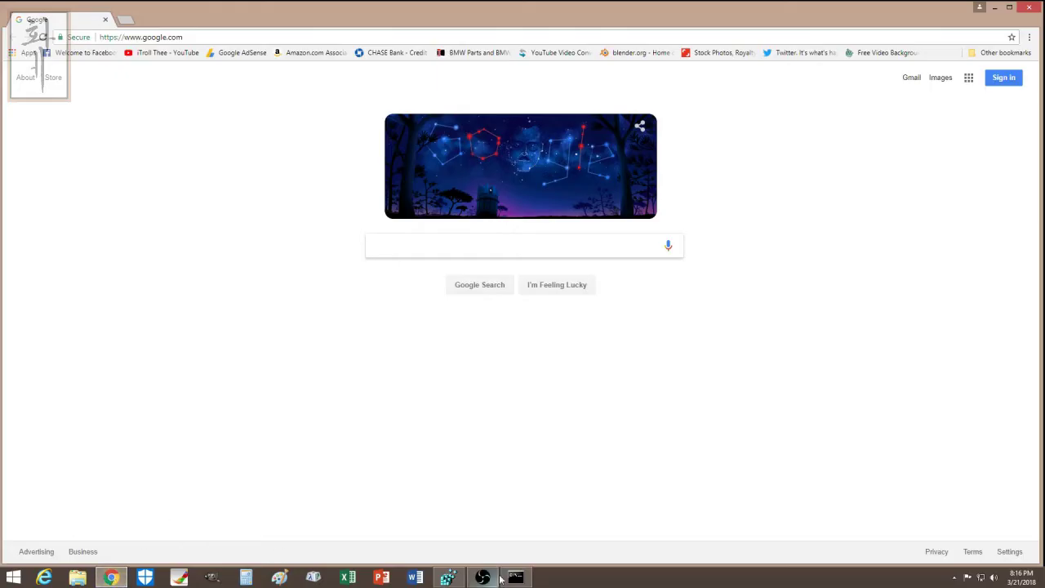
pyautogui.click(515, 577)
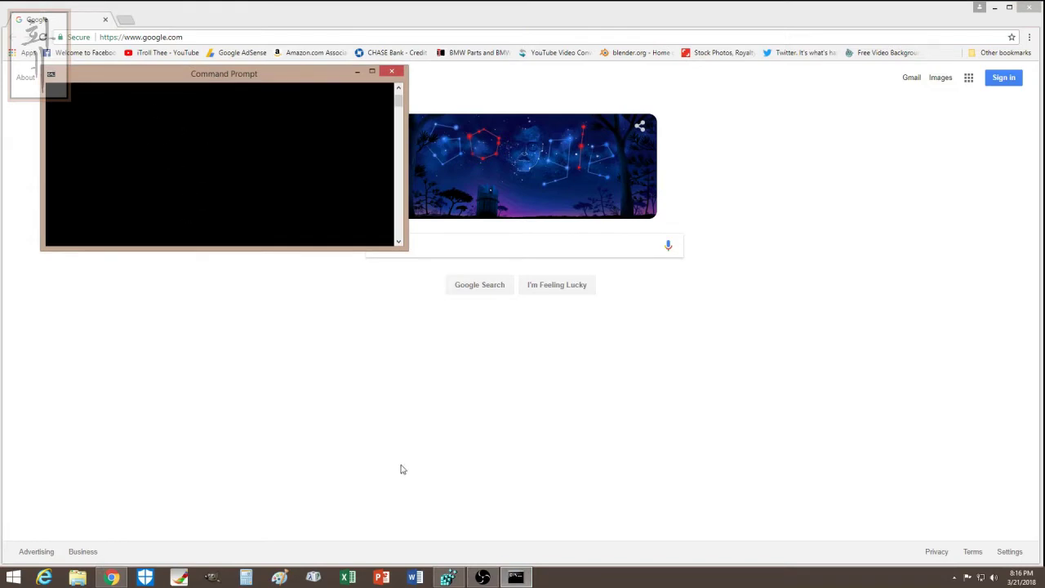
pyautogui.moveTo(311, 78); pyautogui.dragTo(305, 107)
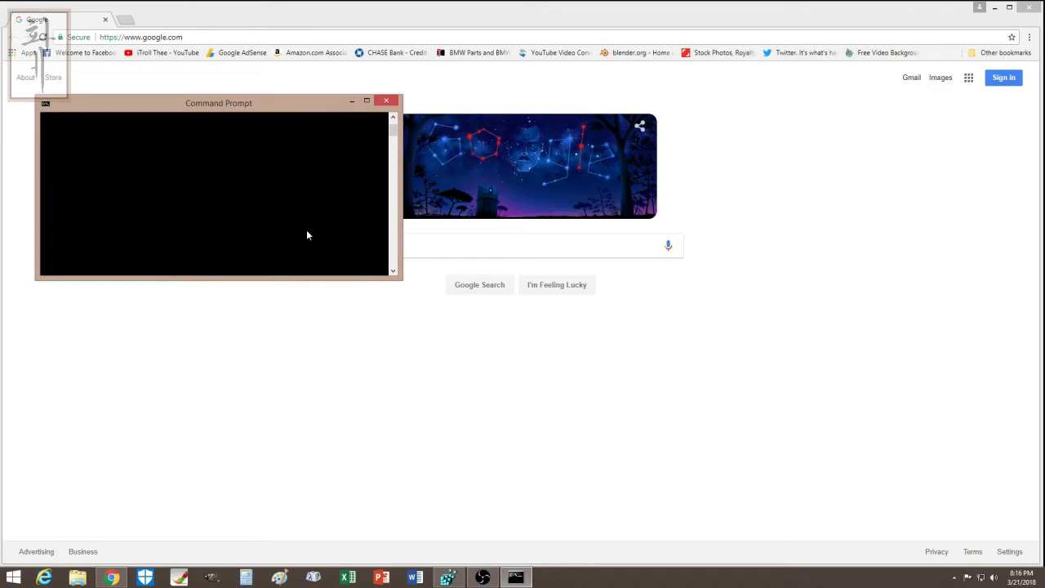
pyautogui.click(1029, 37)
# - View Chrome's History page, close that tab, and bring up the Start button's power-user menu
pyautogui.moveTo(924, 99)
pyautogui.click(810, 97)
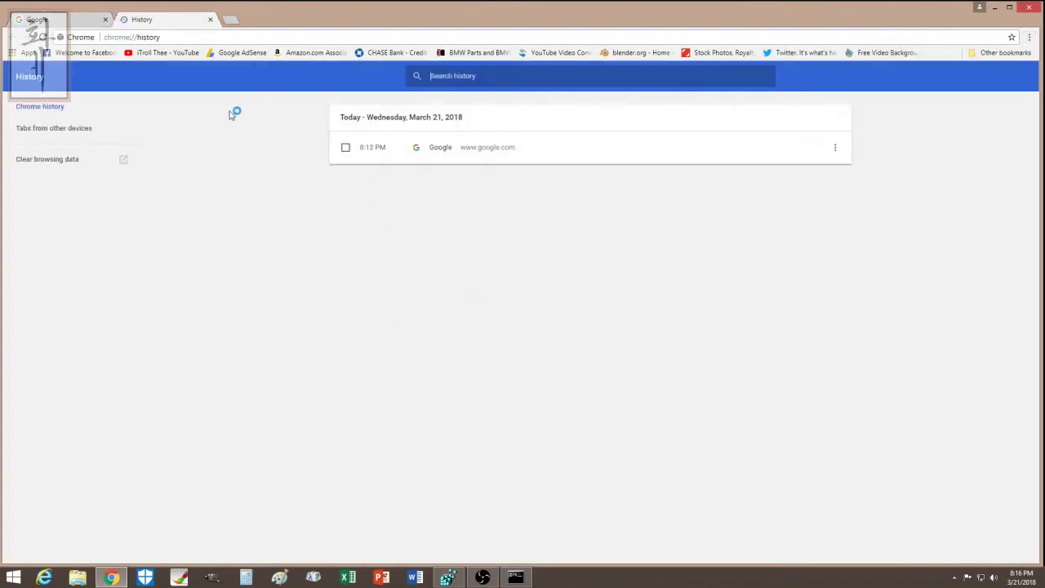
pyautogui.click(209, 19)
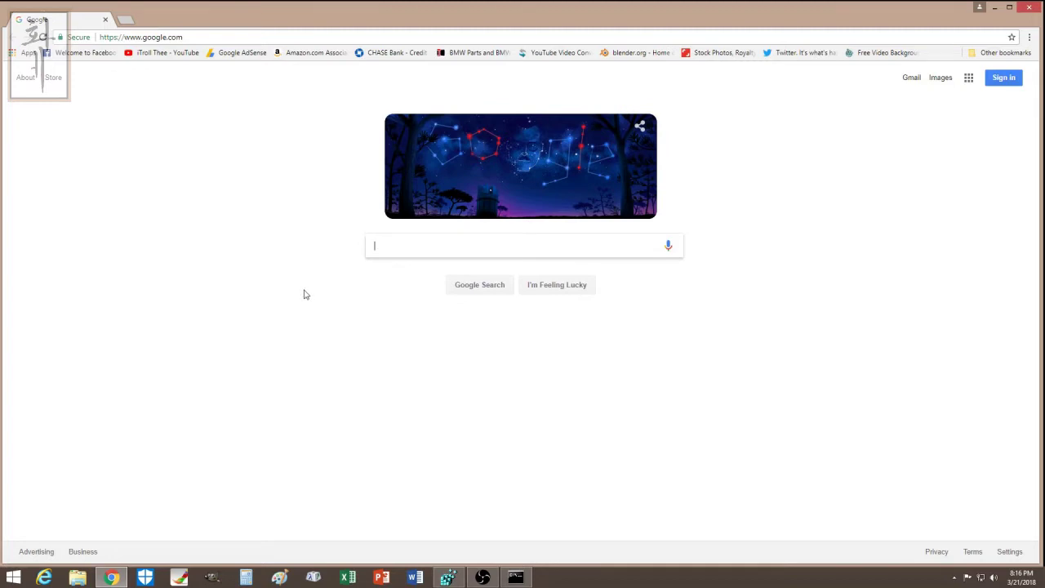
pyautogui.rightClick(15, 576)
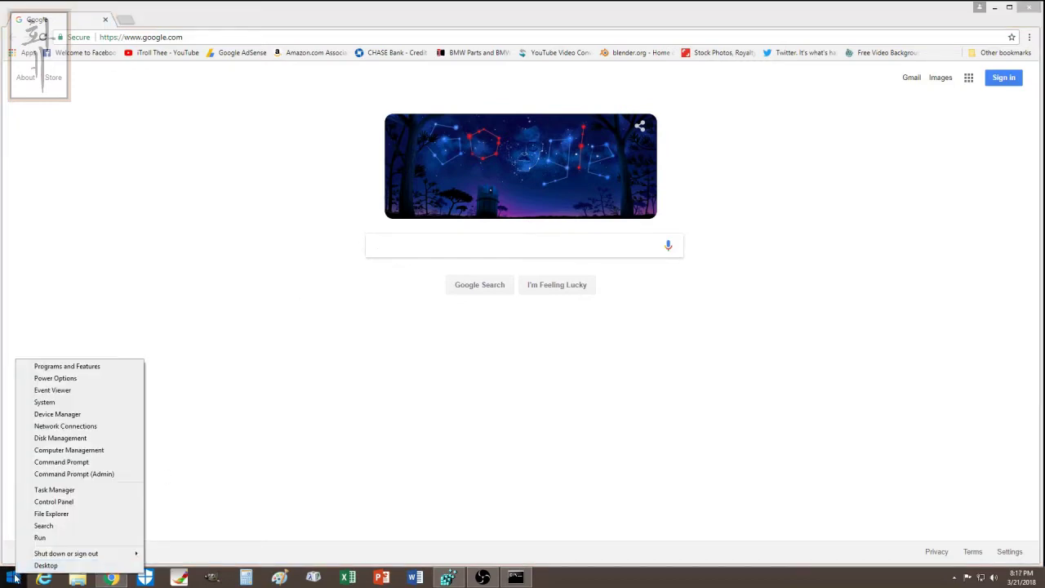
# - Review the 129 programs in Control Panel's Uninstall a program list, then close it
pyautogui.click(53, 501)
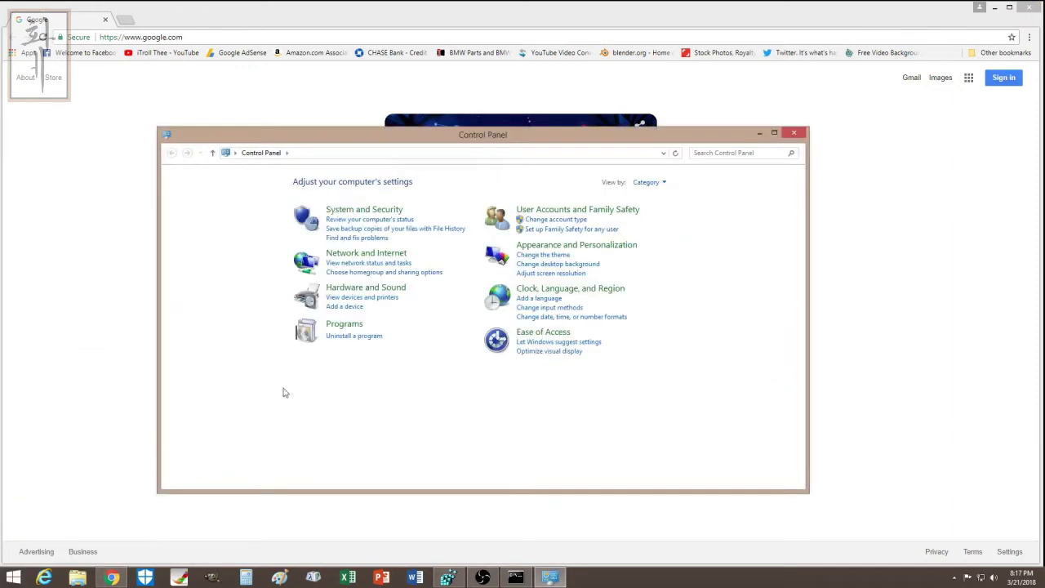
pyautogui.click(360, 336)
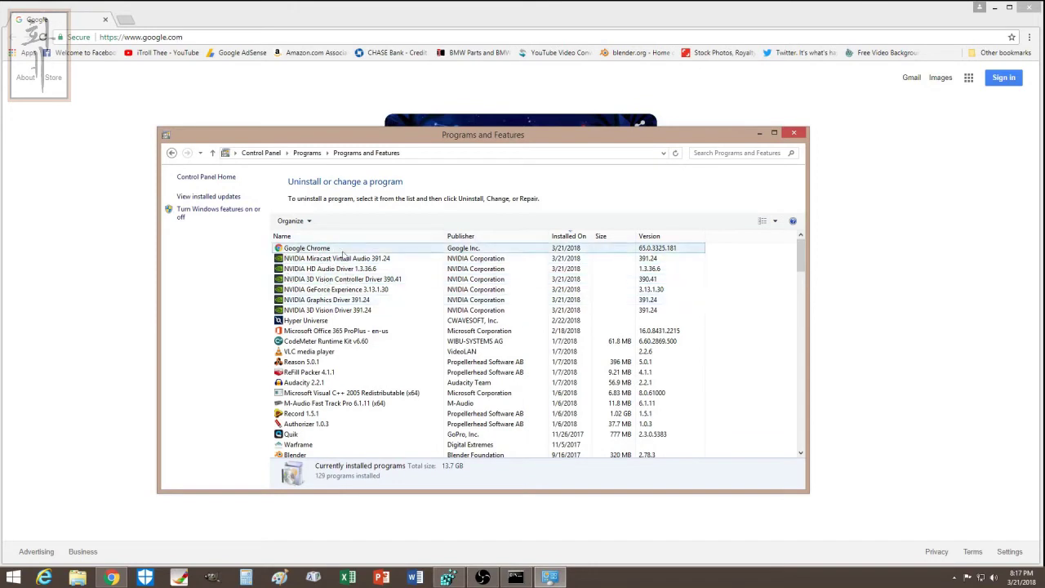
pyautogui.moveTo(357, 144); pyautogui.dragTo(331, 116)
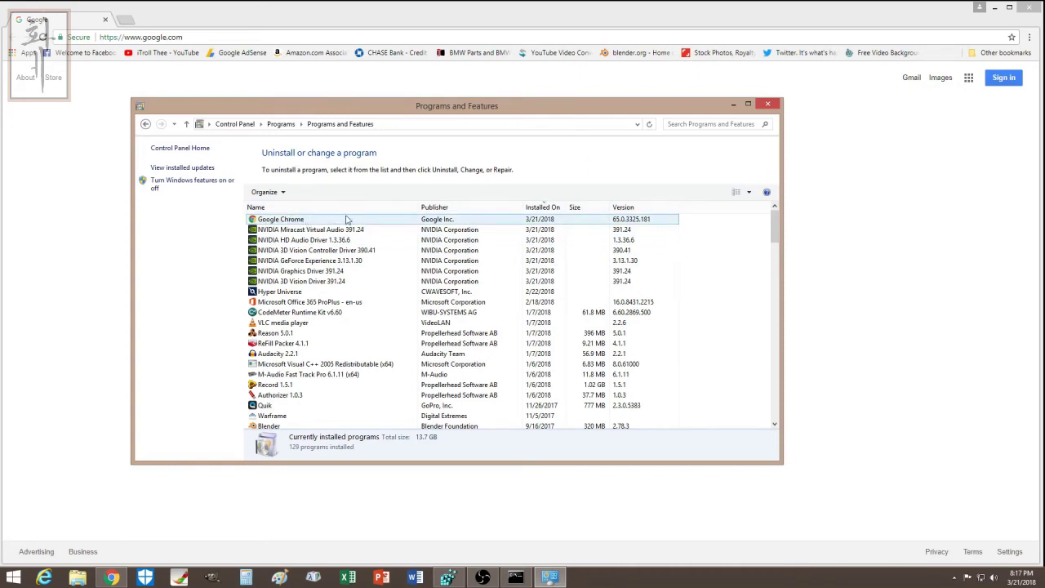
pyautogui.click(767, 105)
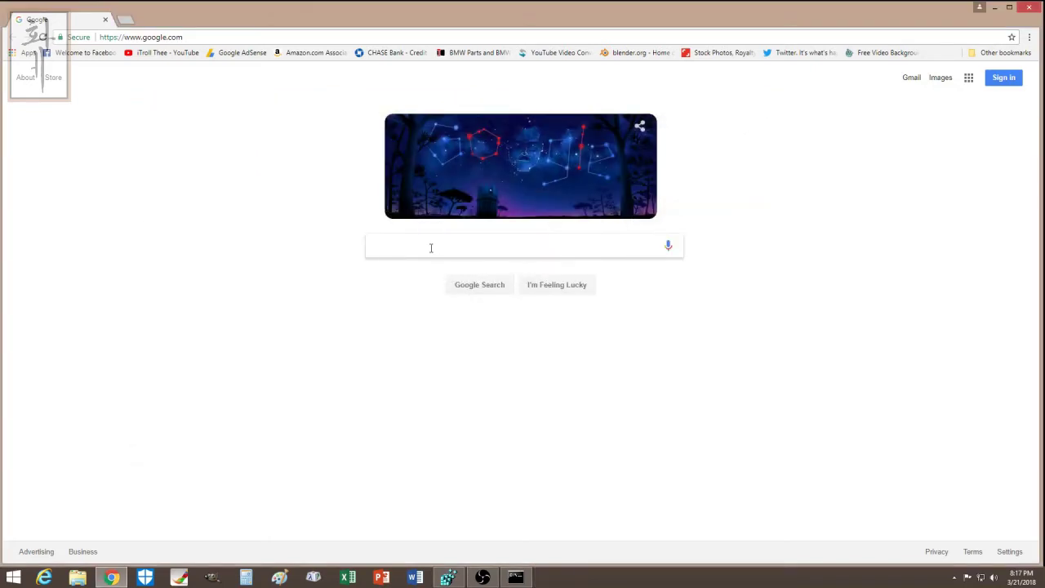
pyautogui.write('onedrive')
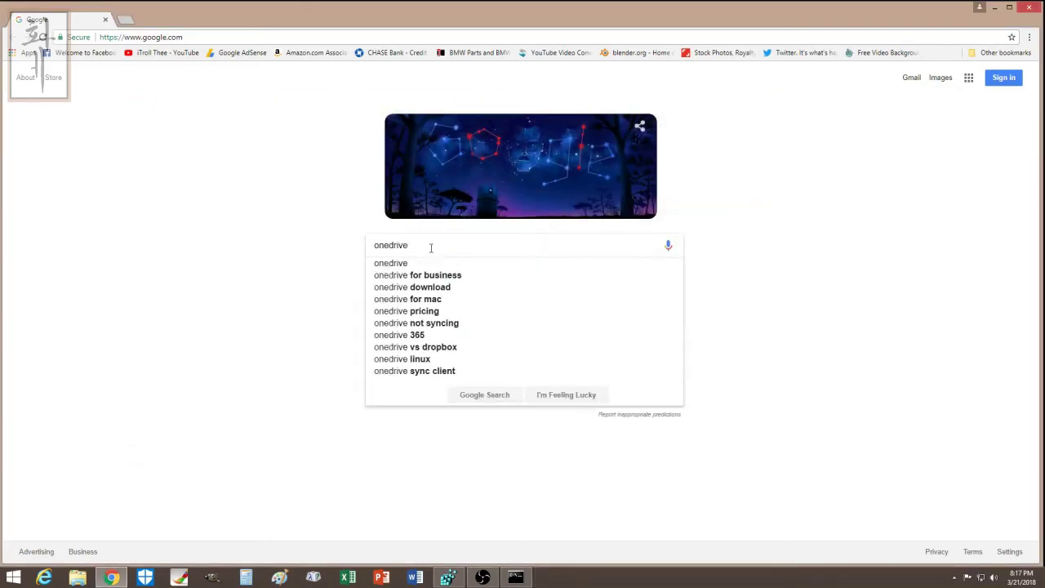
pyautogui.press('Return')
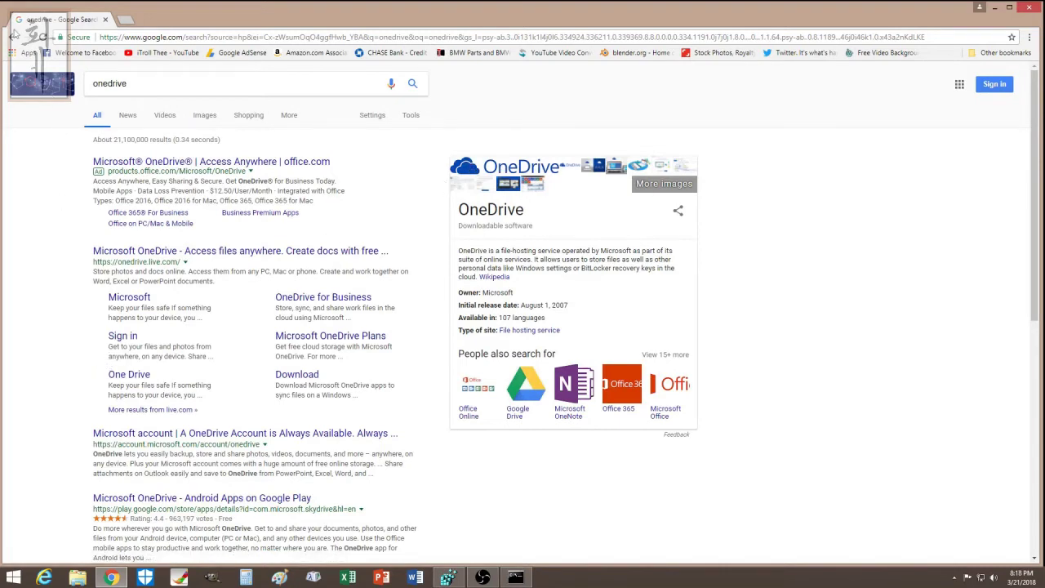
pyautogui.click(12, 37)
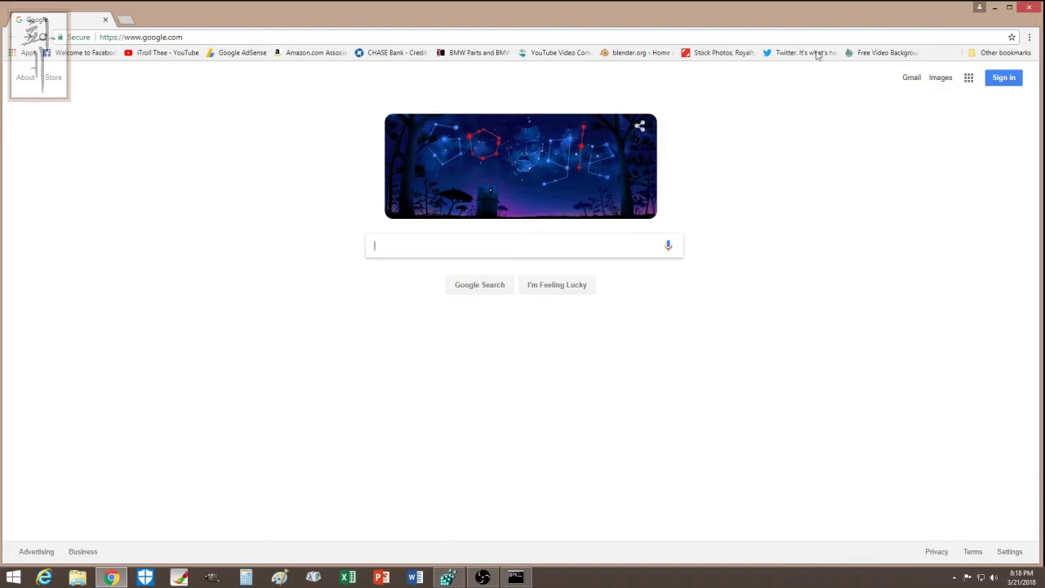
# - Restore the blank Command Prompt window from the taskbar in front of Chrome
pyautogui.click(514, 576)
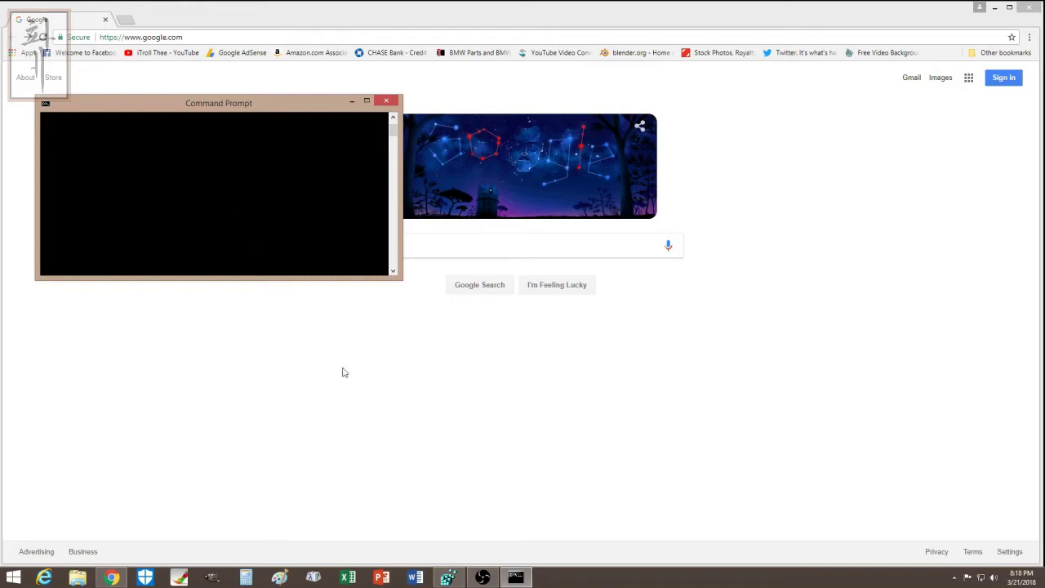
# - Open Task Manager and scroll its Processes list past the Google Crash Handler entries
pyautogui.rightClick(12, 576)
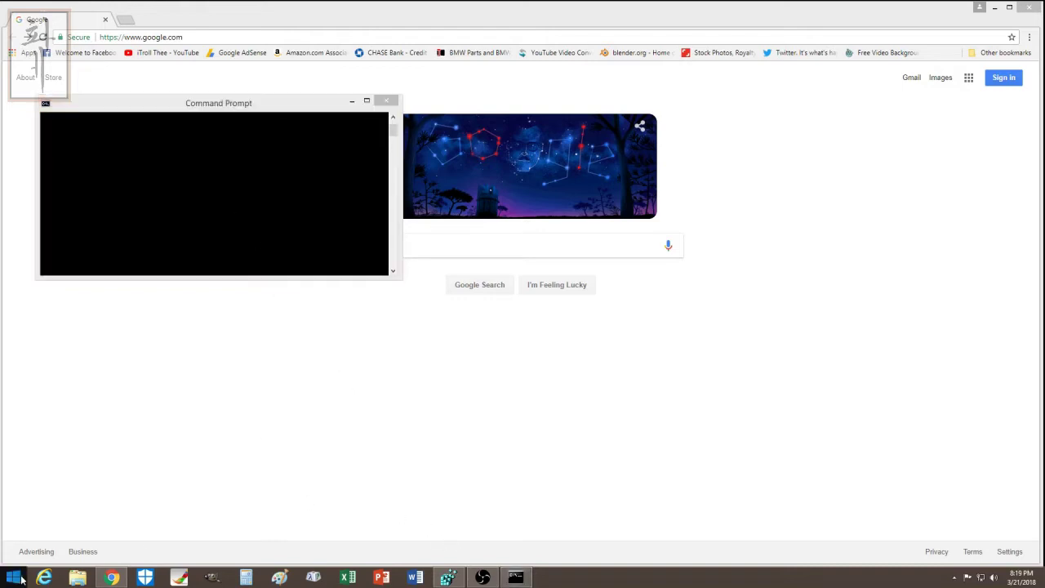
pyautogui.click(55, 494)
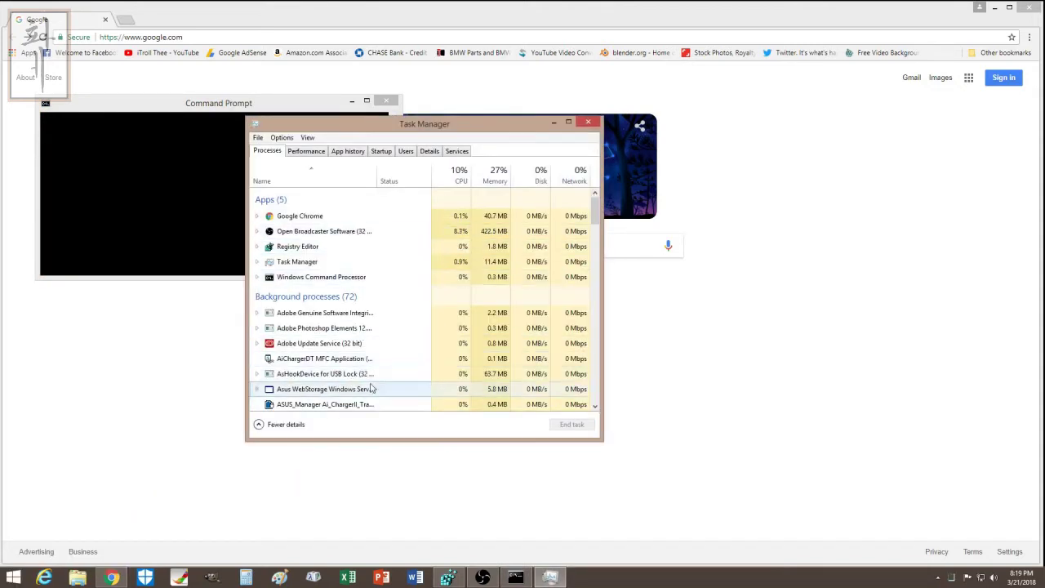
pyautogui.scroll(-1, 386, 345)
pyautogui.scroll(-5, 385, 346)
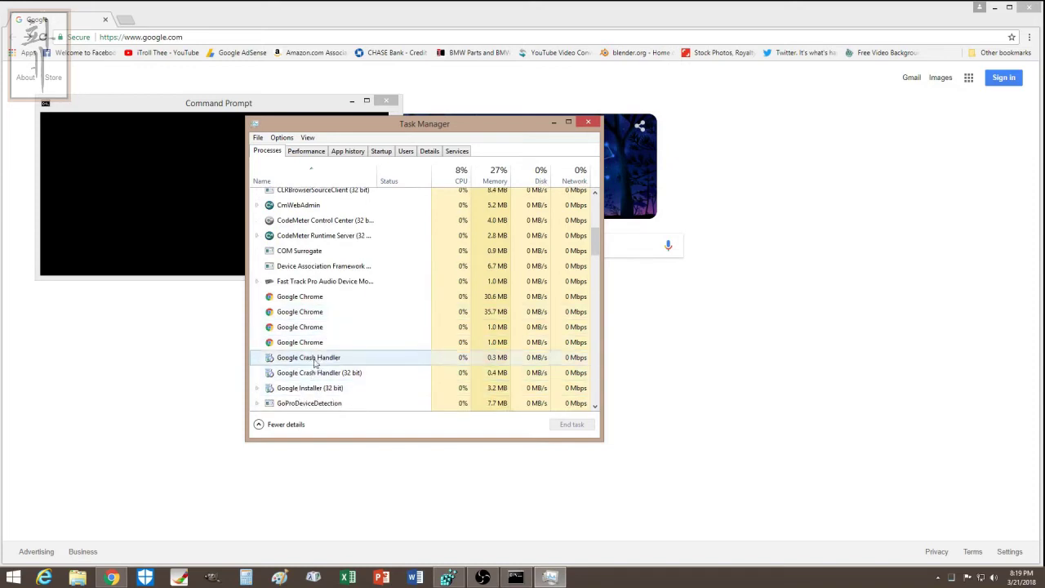
pyautogui.scroll(-1, 333, 388)
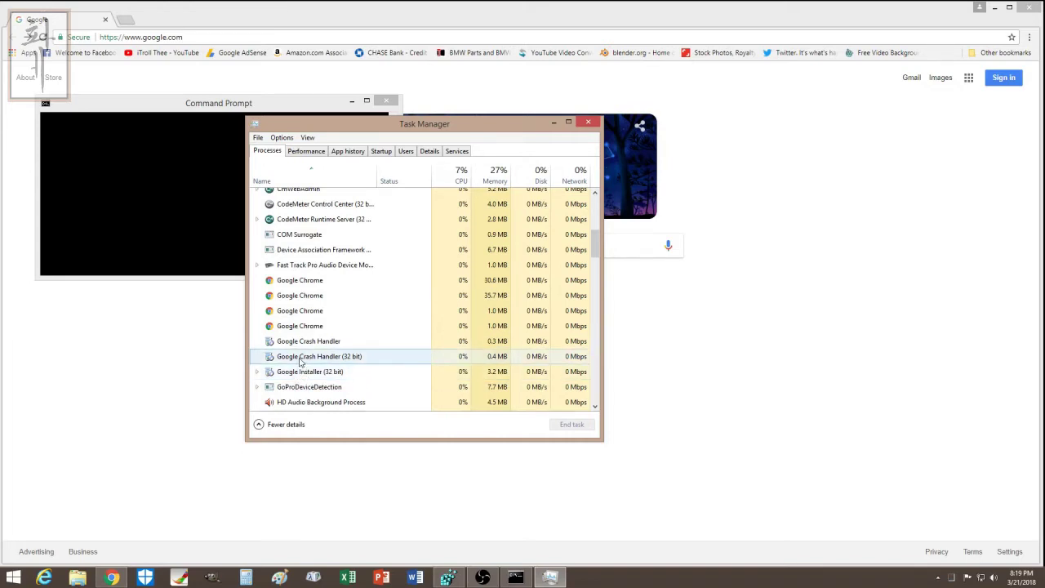
# - Bring Command Prompt forward, then open the full Action Center window
pyautogui.click(209, 116)
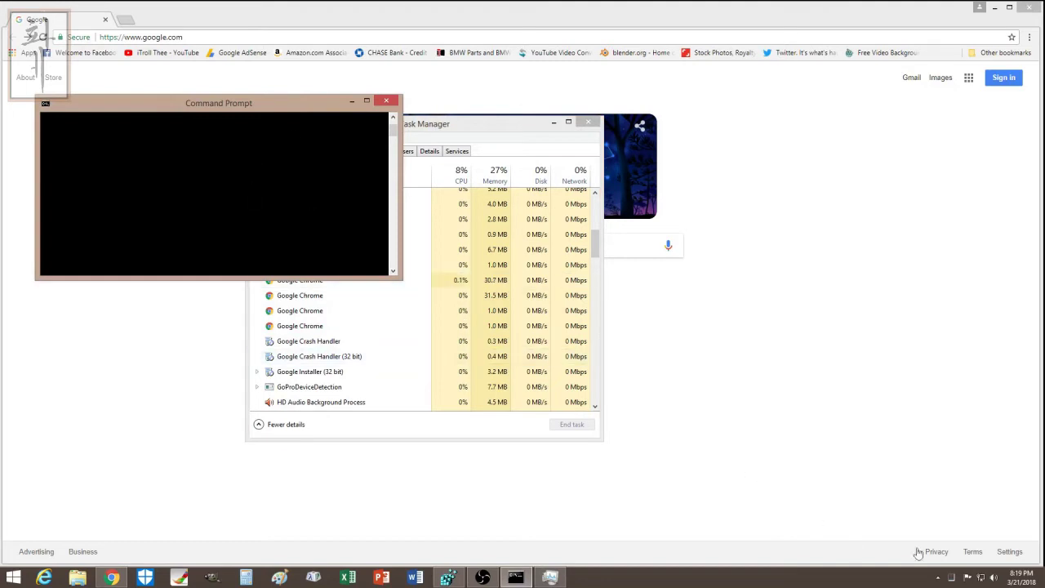
pyautogui.click(966, 578)
pyautogui.click(955, 545)
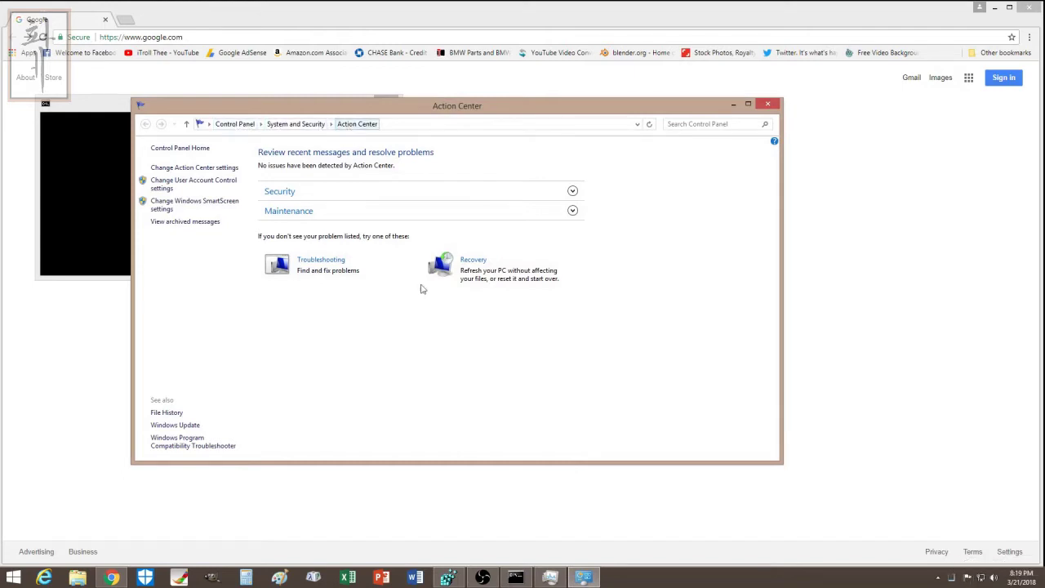
# - Launch System Restore from Control Panel's Recovery page, then close it and the Recovery window
pyautogui.click(474, 260)
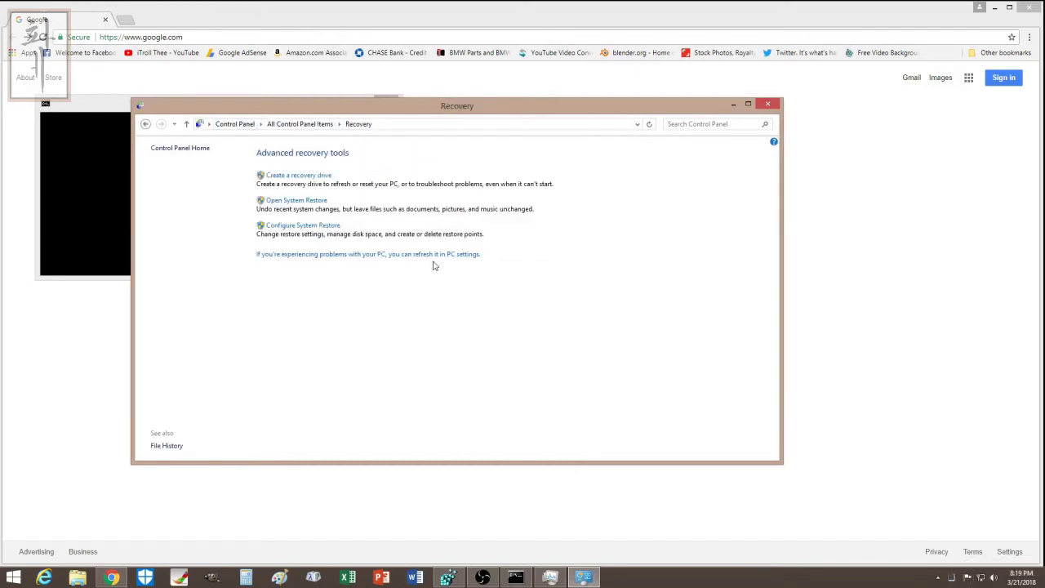
pyautogui.click(307, 202)
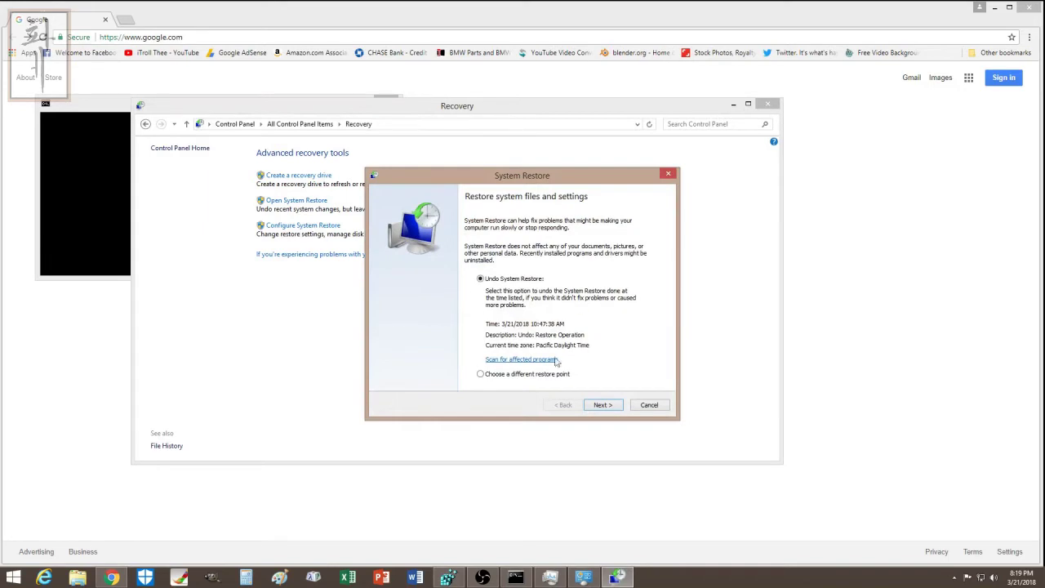
pyautogui.click(667, 175)
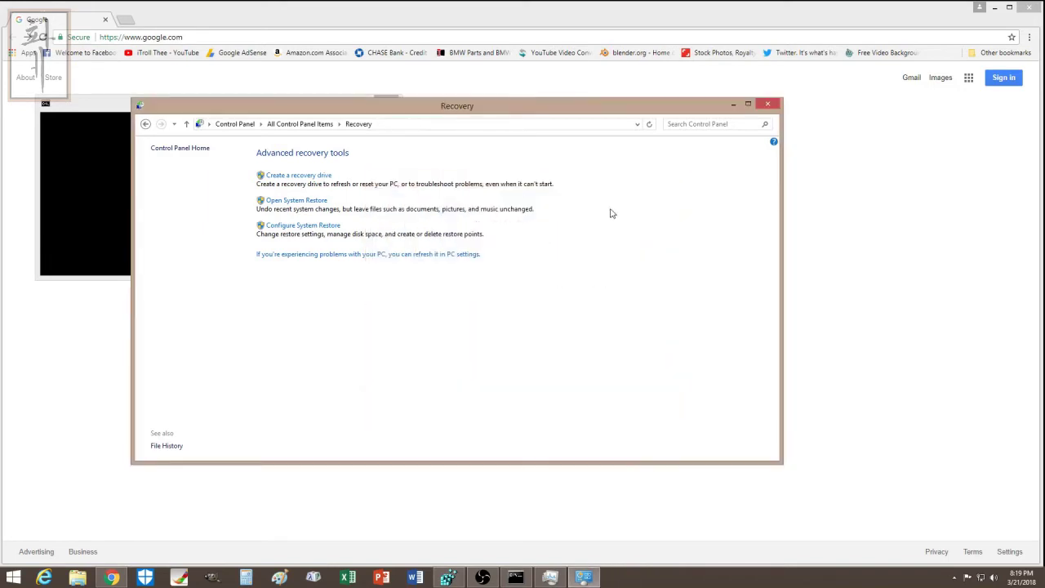
pyautogui.click(767, 104)
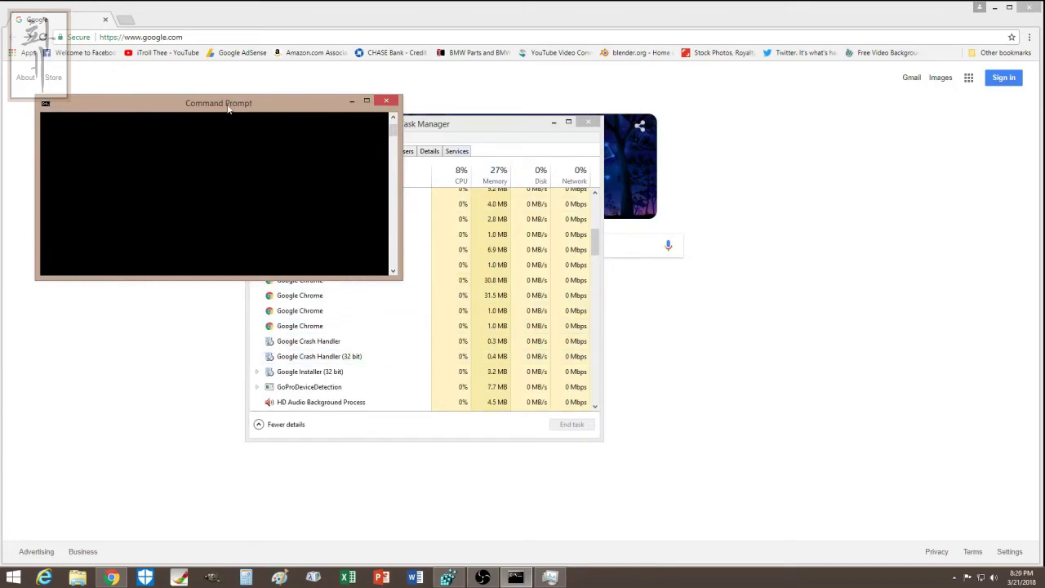
# - Drag Command Prompt higher, restore Chrome and the console, then bring Task Manager forward
pyautogui.moveTo(229, 108); pyautogui.dragTo(229, 83)
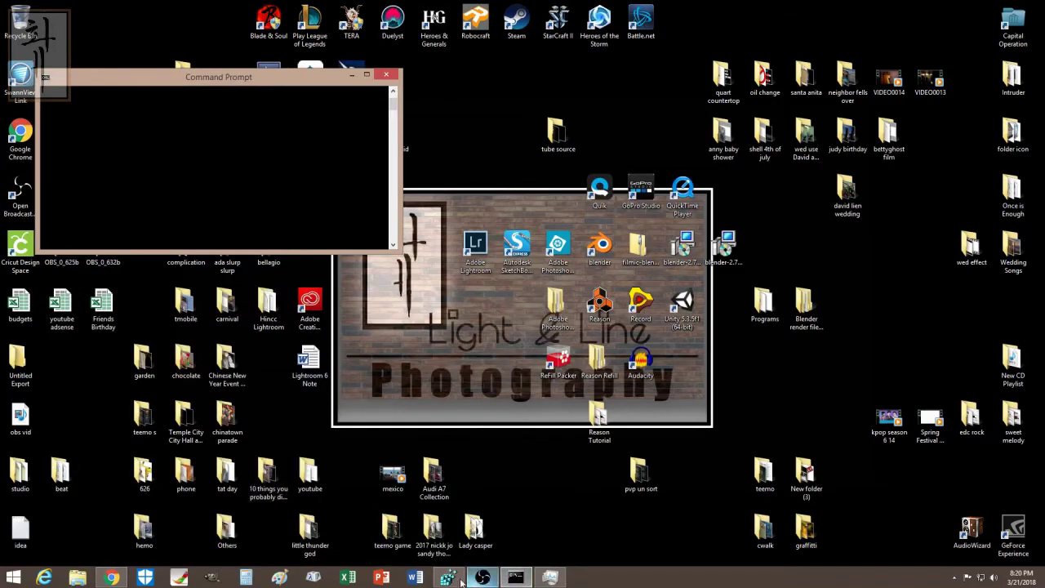
pyautogui.click(112, 577)
pyautogui.click(513, 573)
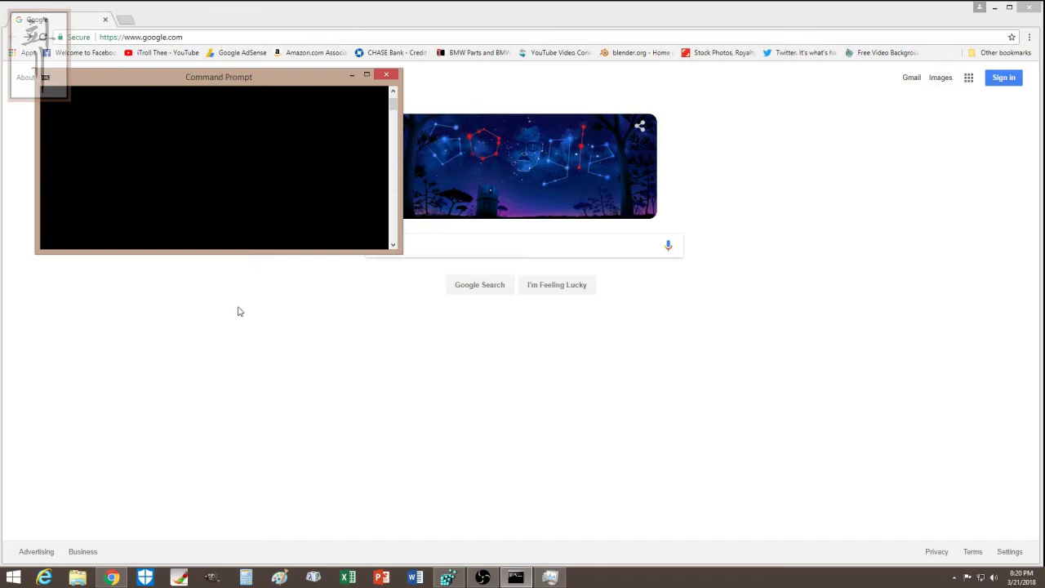
pyautogui.click(549, 577)
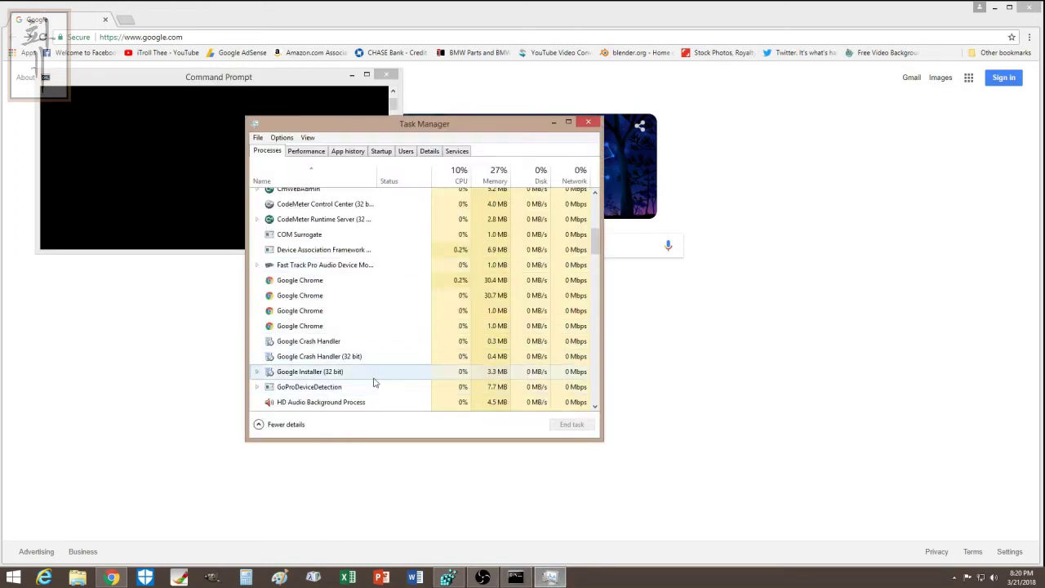
# - Check the Startup tab, then scroll Processes and right-click Google Installer (32 bit)
pyautogui.click(389, 155)
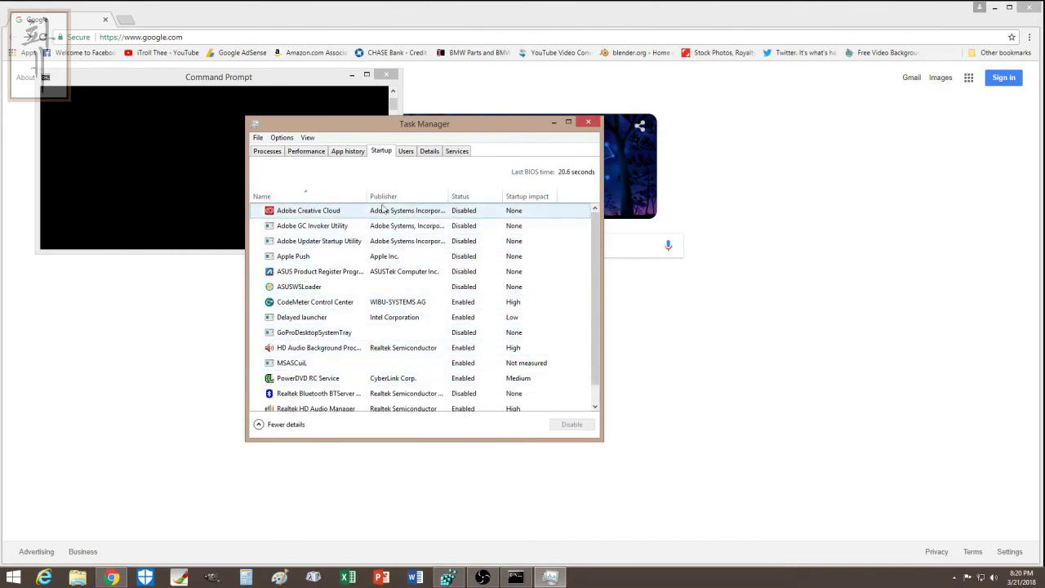
pyautogui.click(269, 152)
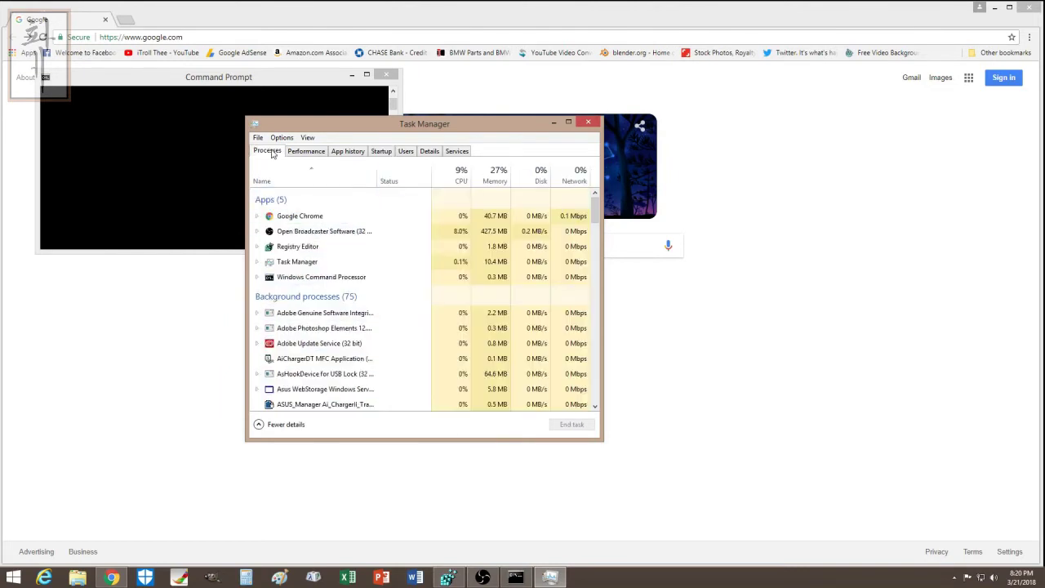
pyautogui.scroll(-5, 437, 198)
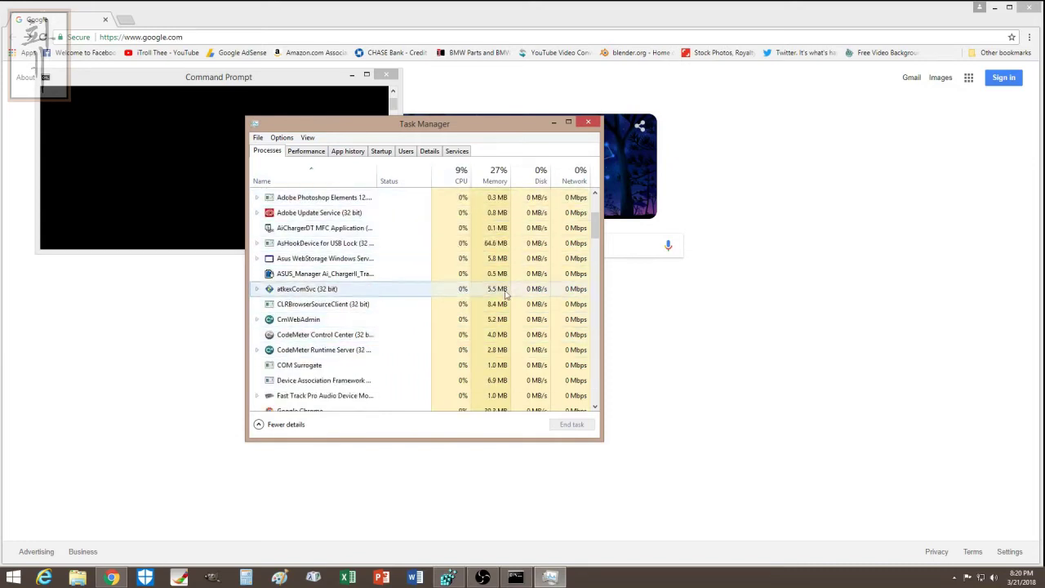
pyautogui.scroll(-1, 474, 294)
pyautogui.scroll(-3, 457, 331)
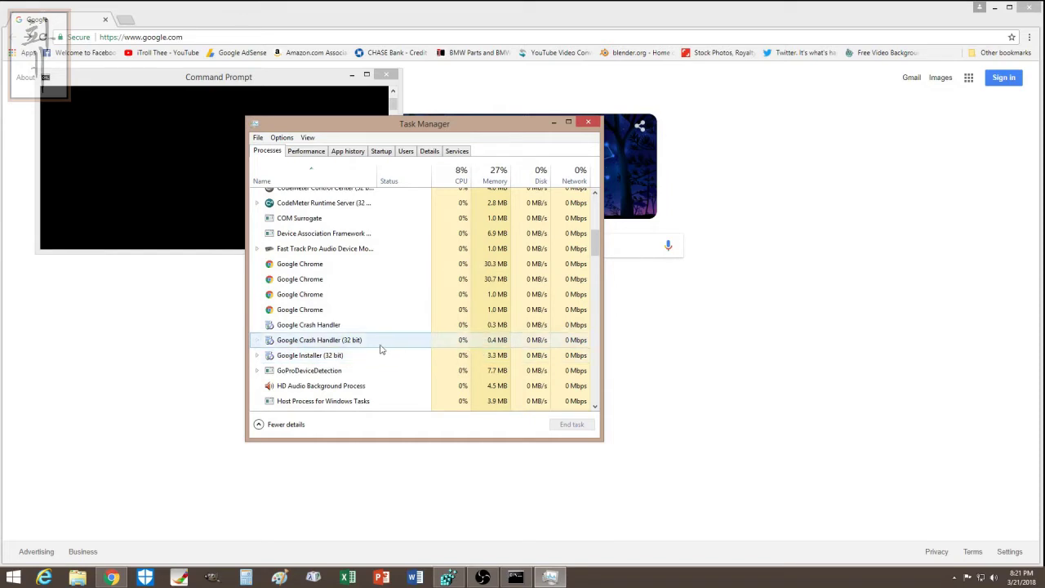
pyautogui.rightClick(310, 360)
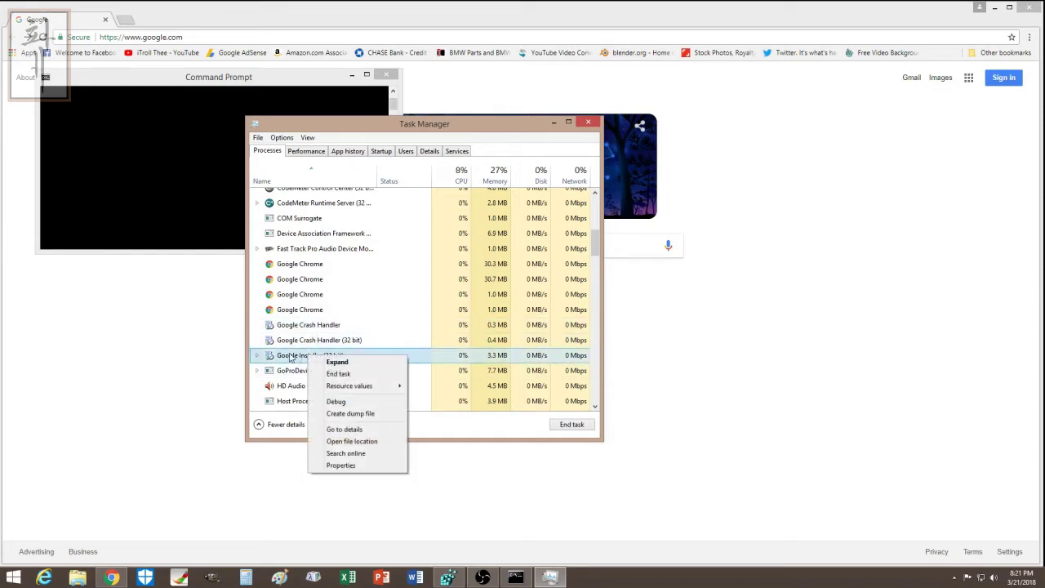
# - Open the Google Installer's file location, Program Files (x86)\Google\Update, check GoogleUpdate's details, then minimize the folder
pyautogui.click(352, 441)
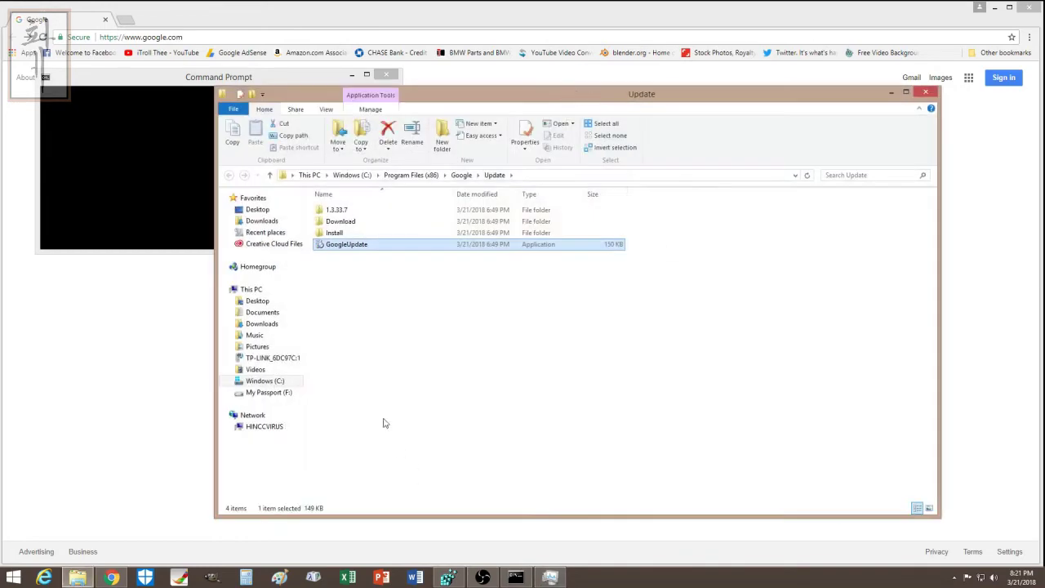
pyautogui.moveTo(466, 95); pyautogui.dragTo(654, 99)
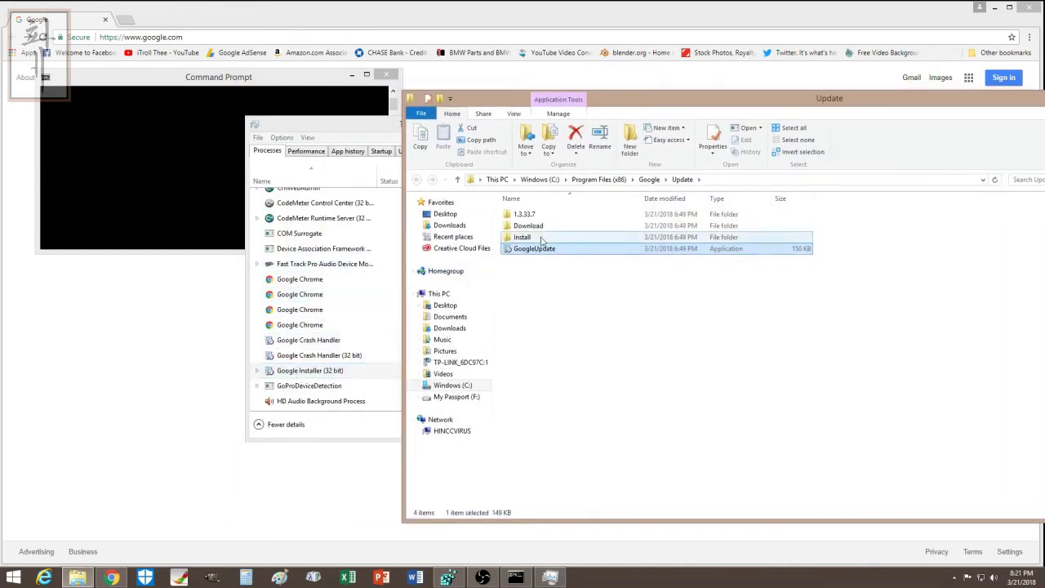
pyautogui.moveTo(535, 251)
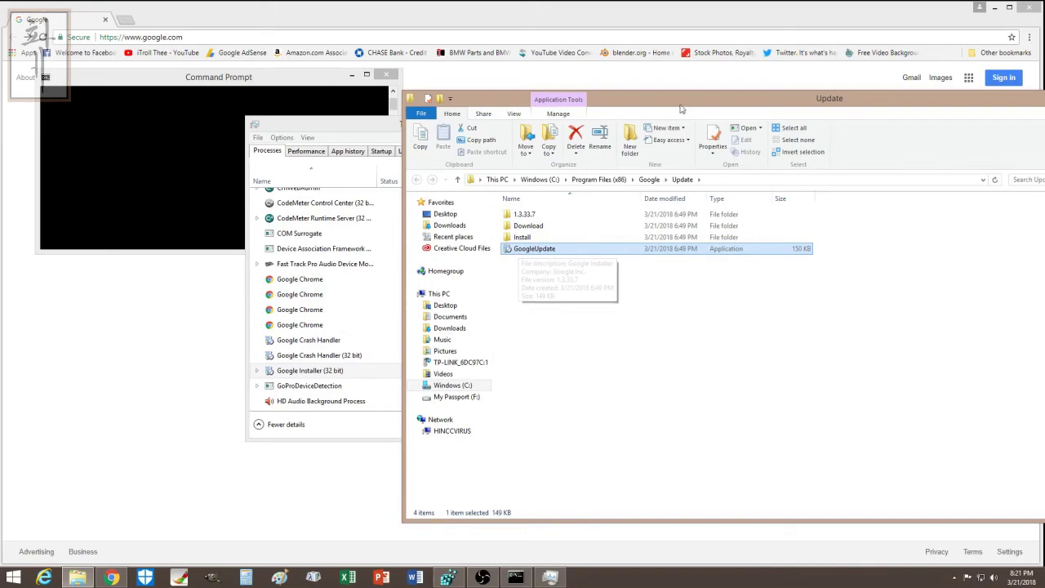
pyautogui.moveTo(691, 102); pyautogui.dragTo(566, 94)
pyautogui.click(956, 90)
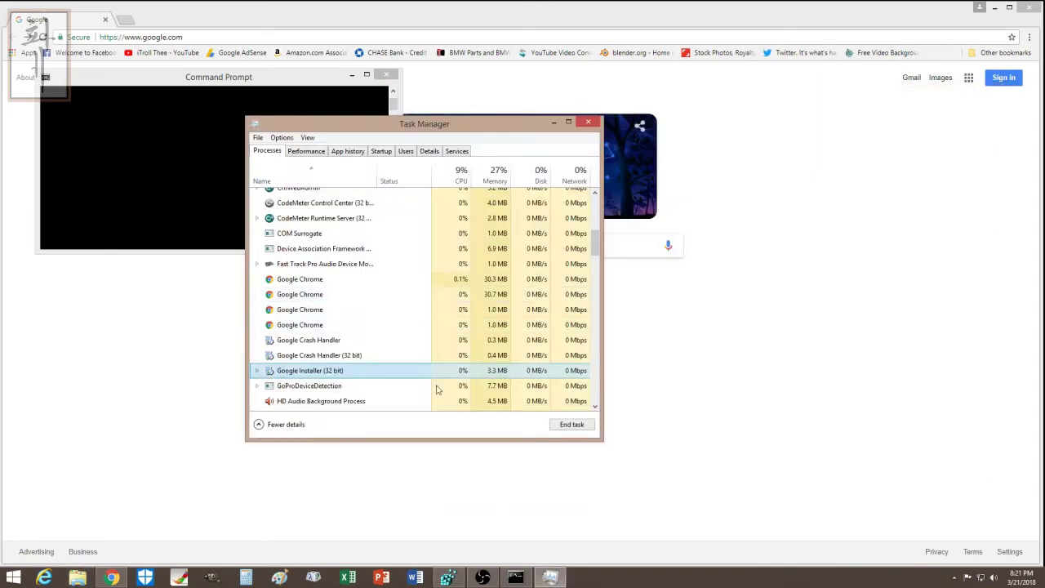
# - Scroll Task Manager's list back to the Apps at the top, then close Task Manager
pyautogui.scroll(10, 356, 359)
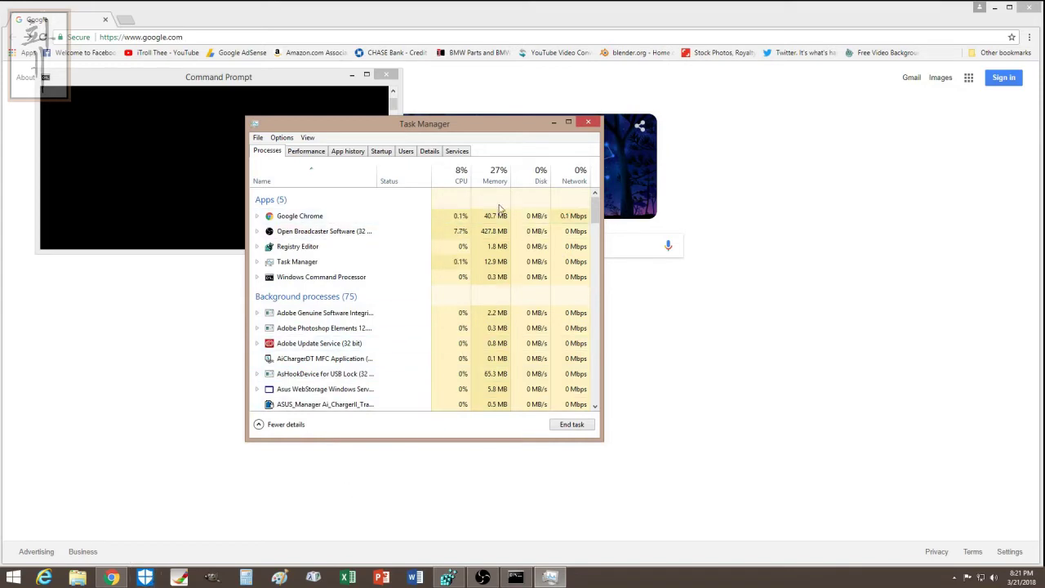
pyautogui.click(584, 124)
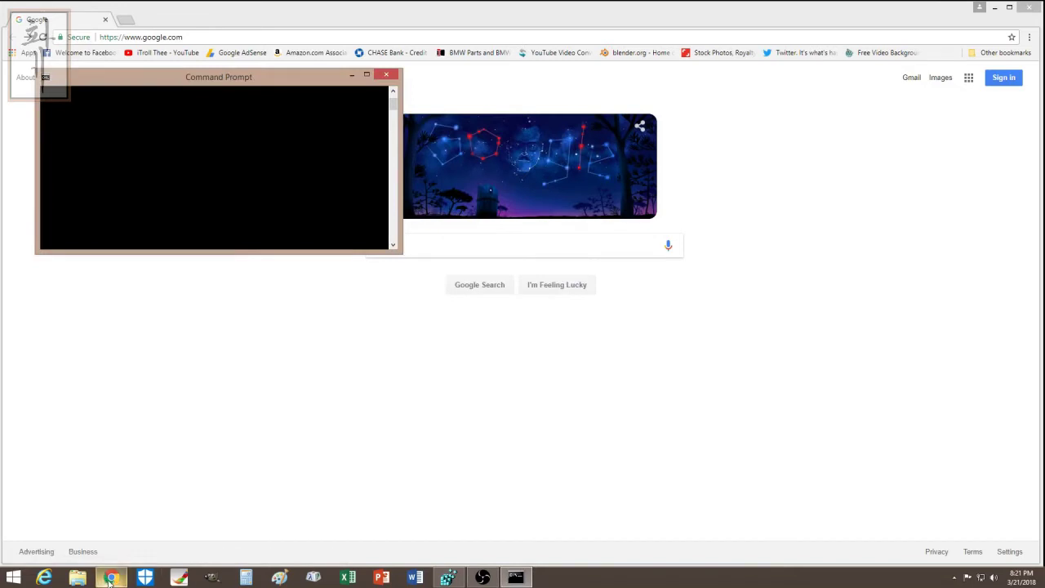
pyautogui.moveTo(119, 580)
pyautogui.rightClick(13, 577)
# - Find and select Google Chrome in Control Panel's Programs and Features list, then close the list
pyautogui.click(61, 508)
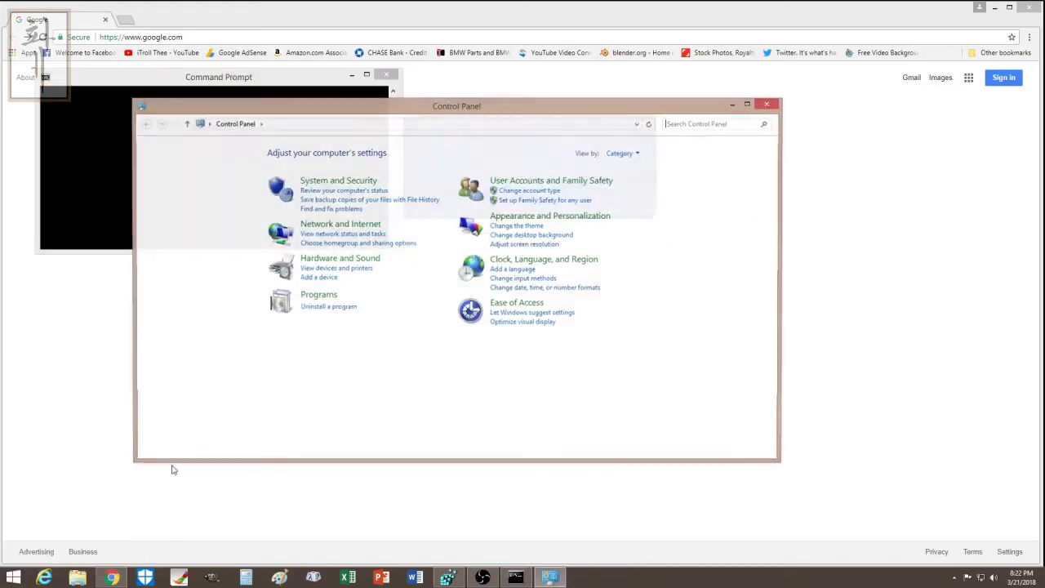
pyautogui.click(308, 308)
pyautogui.scroll(-9, 287, 227)
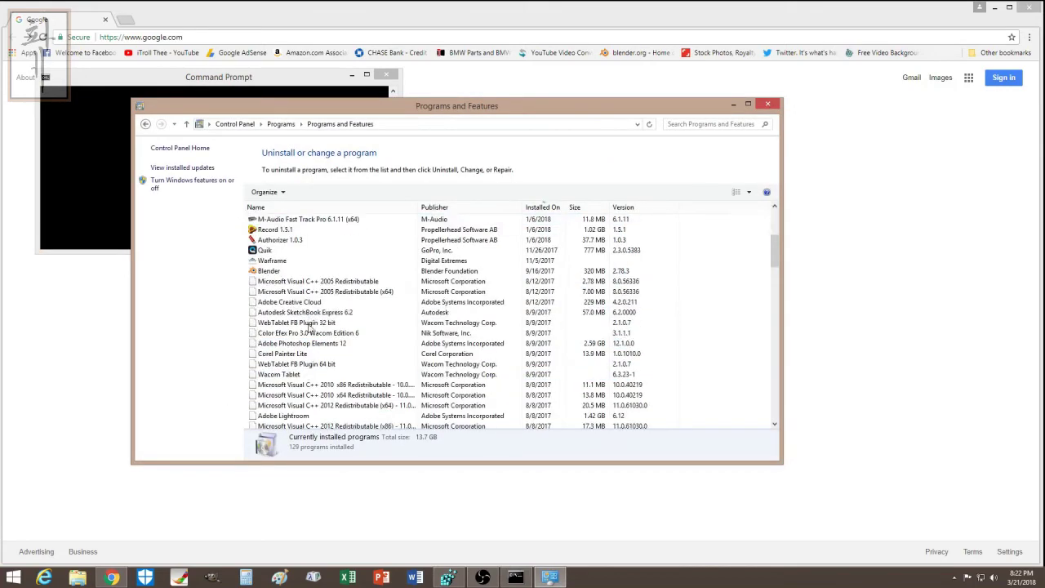
pyautogui.scroll(9, 294, 232)
pyautogui.click(295, 239)
pyautogui.click(295, 220)
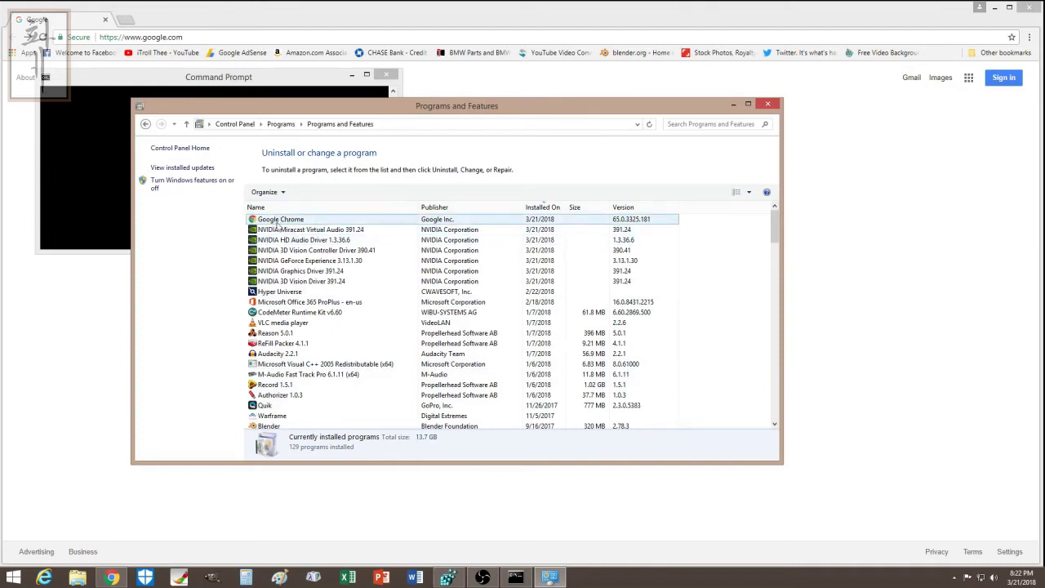
pyautogui.click(771, 105)
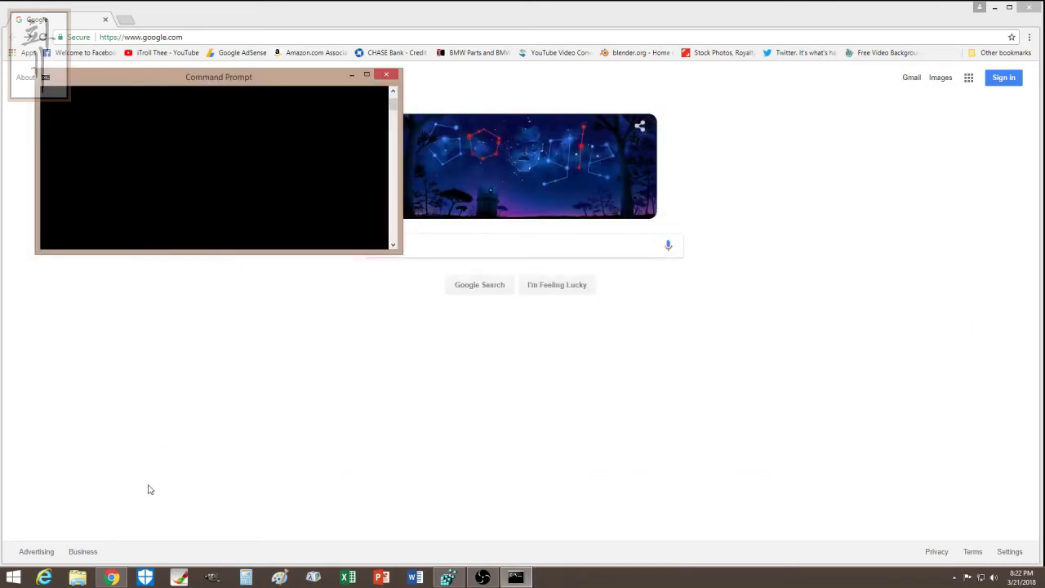
pyautogui.press('super+r')
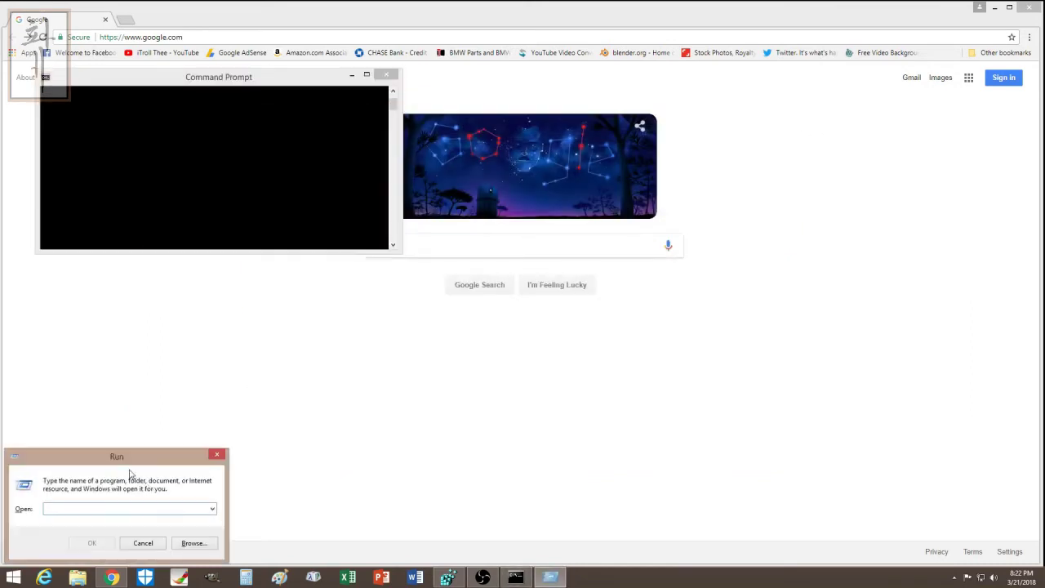
# - Launch Registry Editor via regedit and browse to HKEY_CURRENT_USER\Software
pyautogui.write('regedit')
pyautogui.click(92, 543)
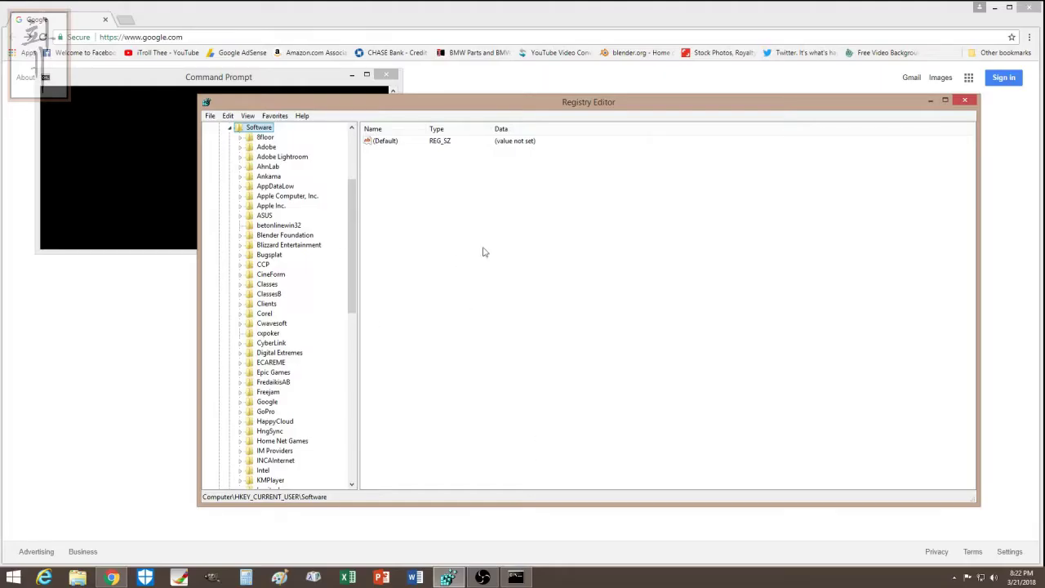
pyautogui.moveTo(444, 108); pyautogui.dragTo(433, 96)
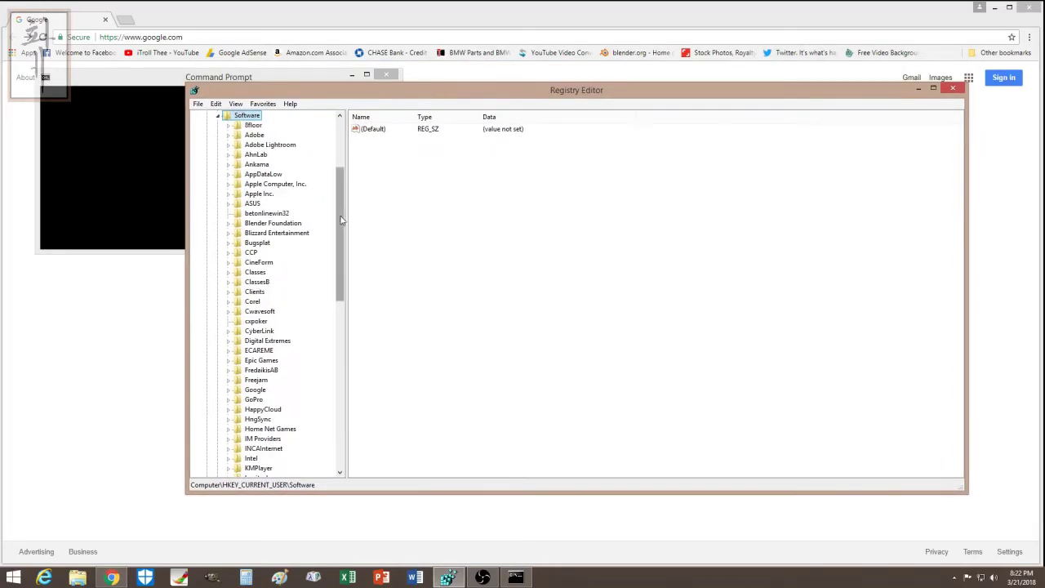
pyautogui.scroll(5, 342, 229)
pyautogui.click(263, 136)
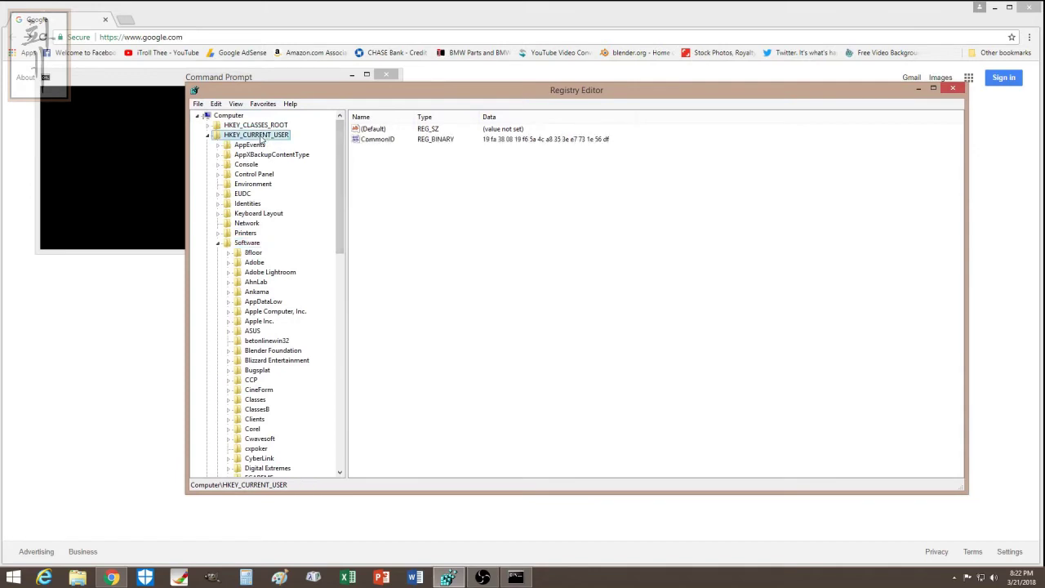
pyautogui.click(252, 243)
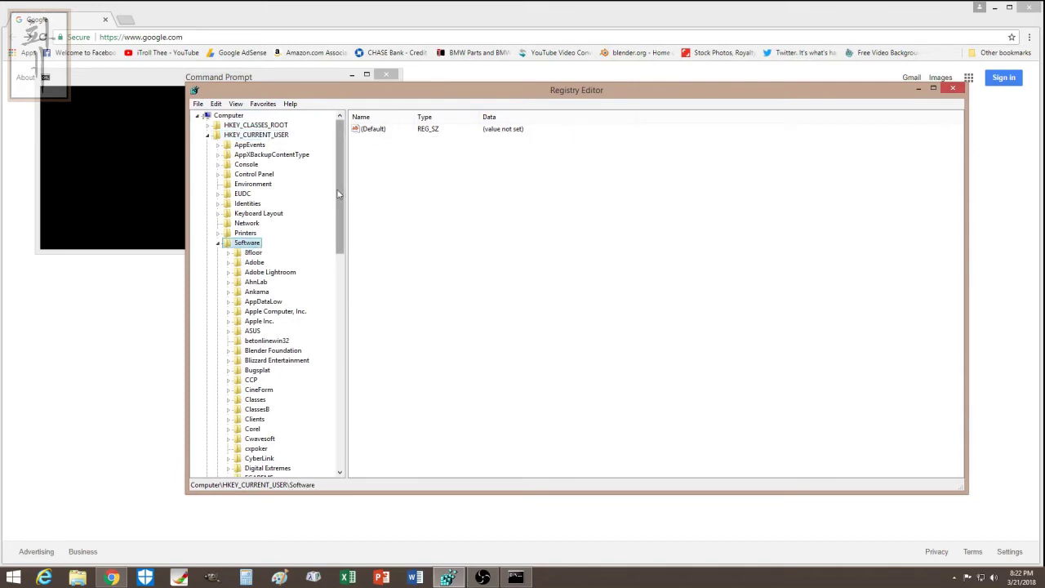
pyautogui.moveTo(342, 196); pyautogui.dragTo(342, 247)
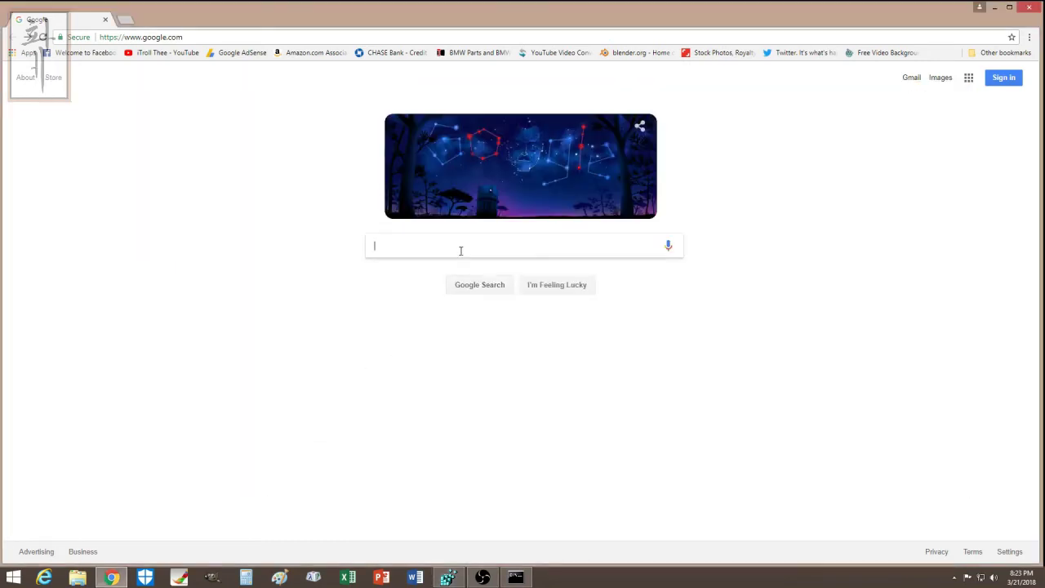
# - Enter 'chromiuium' in Google's search box, glance at Registry Editor, then select the misspelled text
pyautogui.write('hrom')
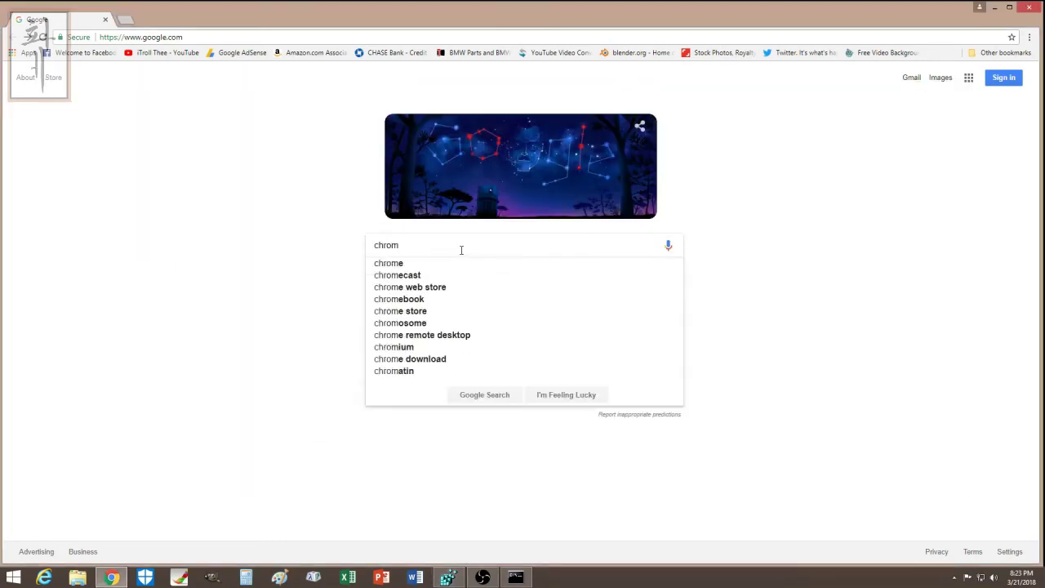
pyautogui.write('iuium')
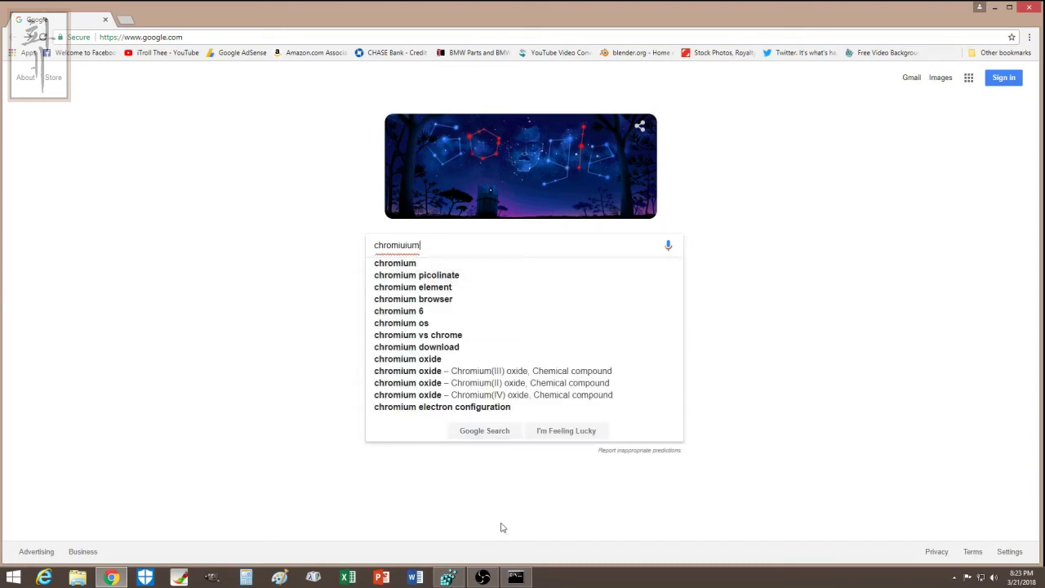
pyautogui.moveTo(111, 576)
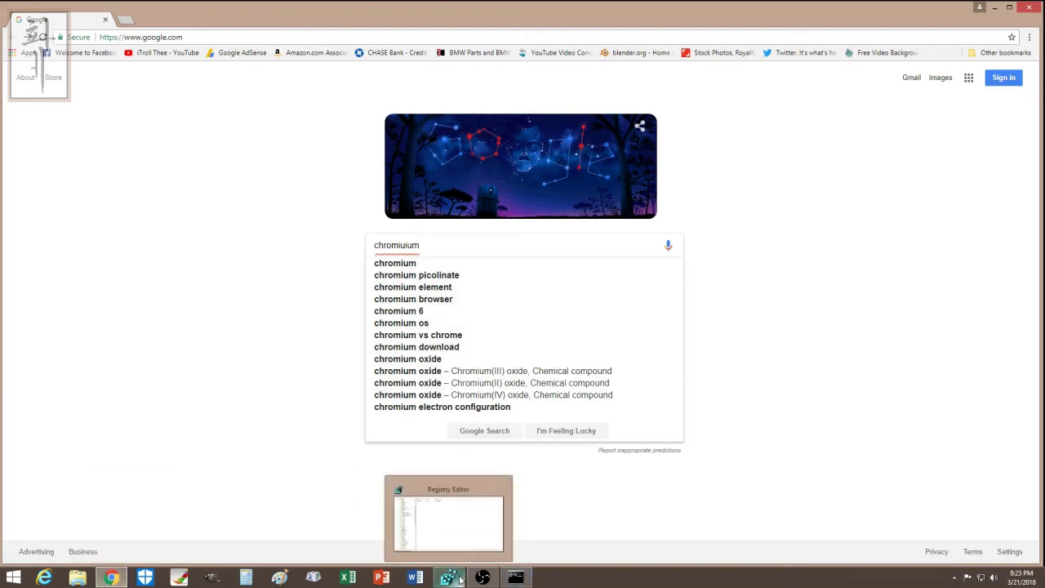
pyautogui.click(451, 574)
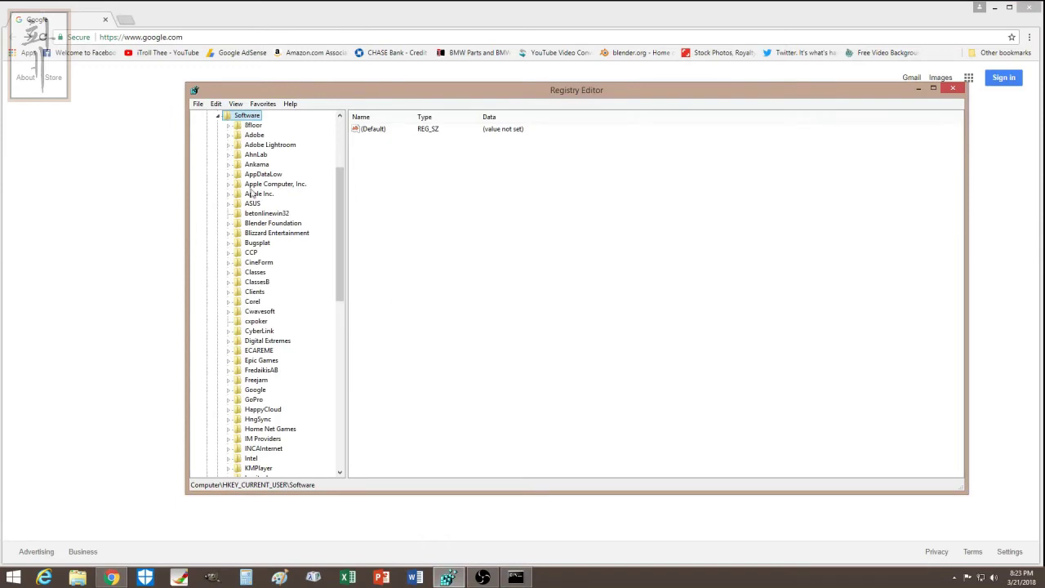
pyautogui.scroll(-1, 338, 237)
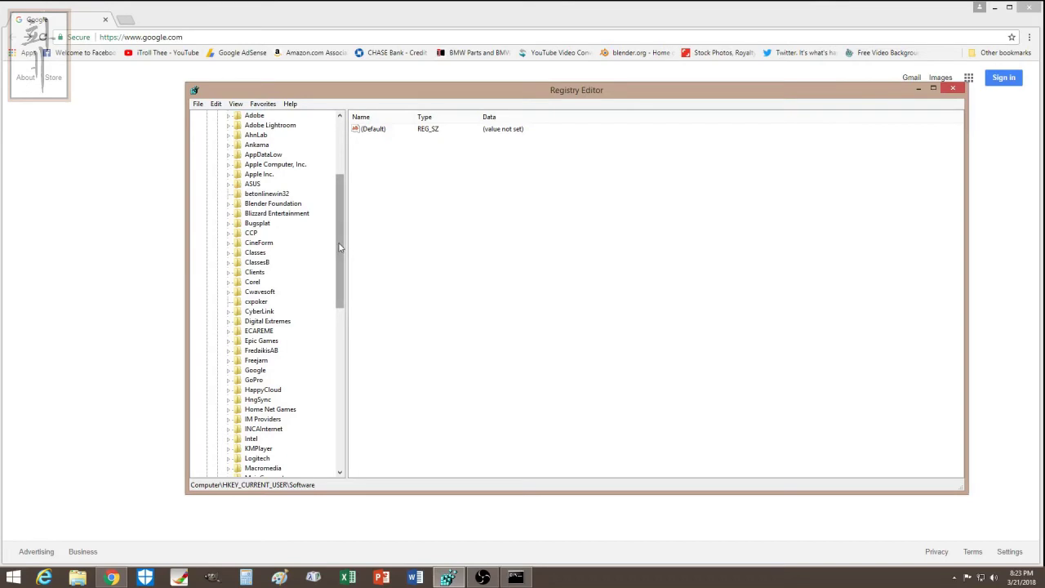
pyautogui.click(147, 137)
pyautogui.moveTo(419, 246); pyautogui.dragTo(340, 259)
# - Search 'google chrome', open the Chrome Web Browser result, and switch back to Registry Editor
pyautogui.write('googl')
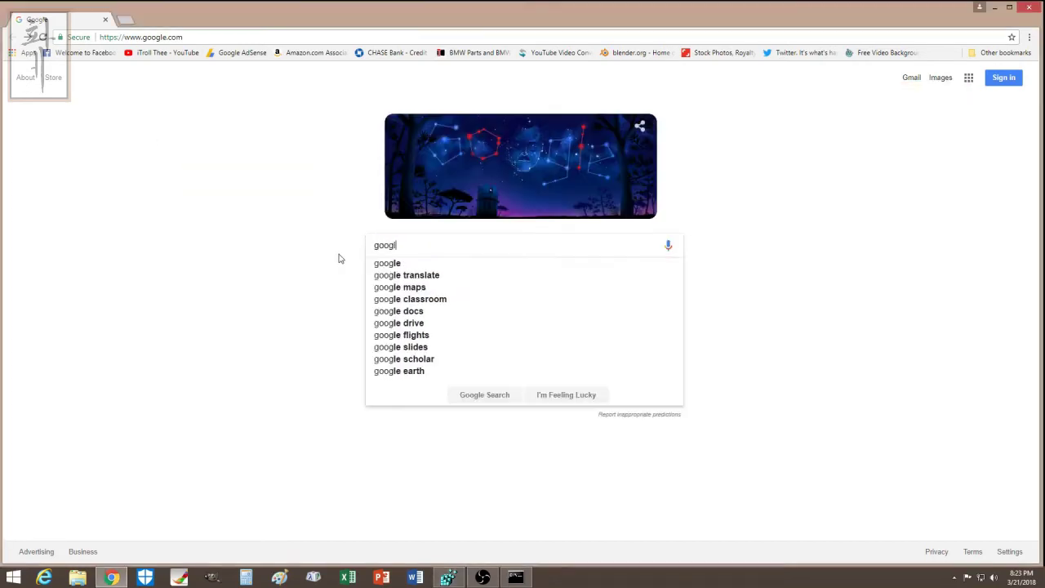
pyautogui.write('e chrome')
pyautogui.press('Return')
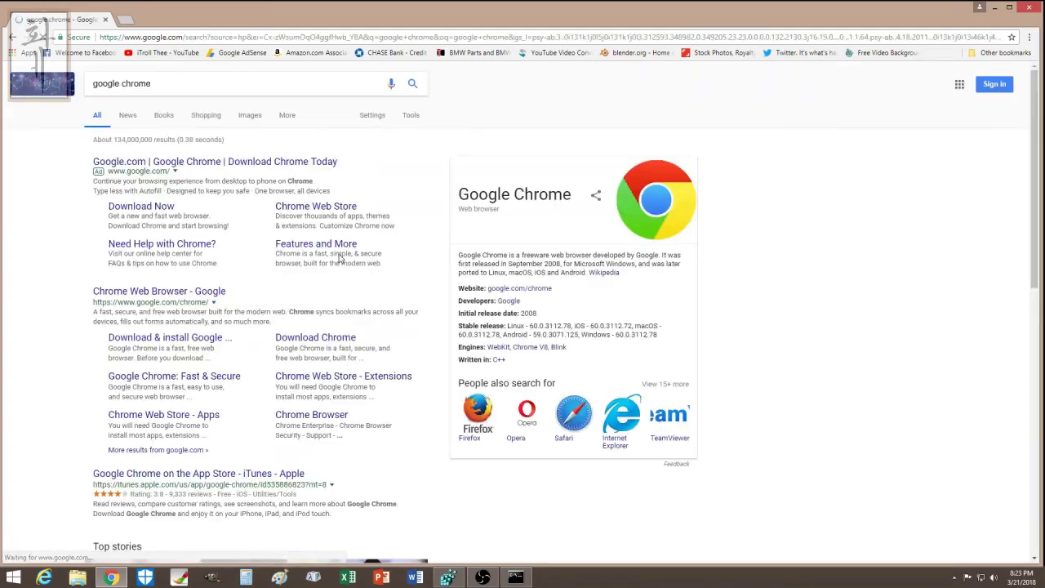
pyautogui.click(196, 301)
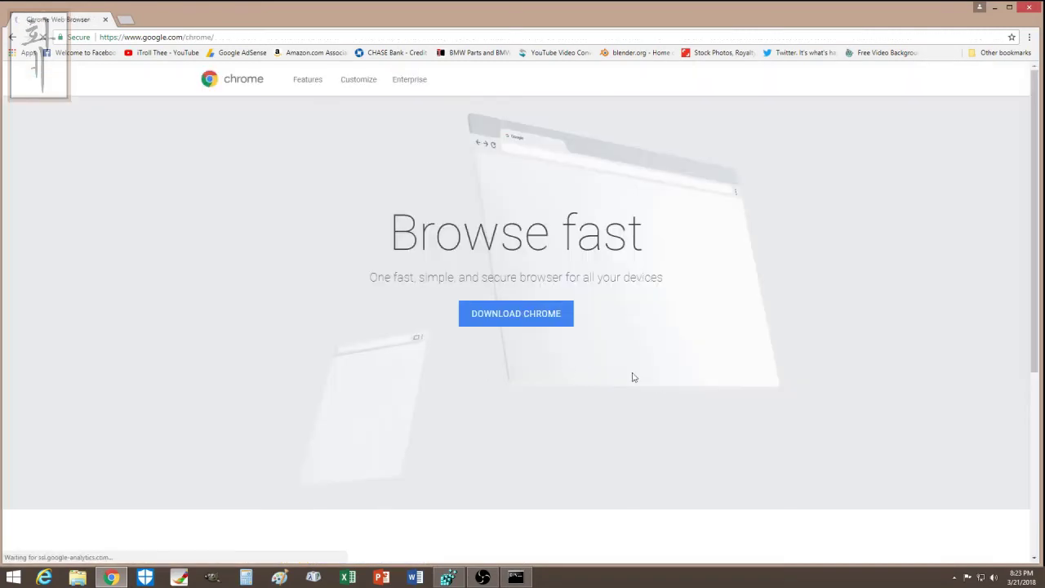
pyautogui.scroll(-1, 727, 391)
pyautogui.scroll(-5, 726, 387)
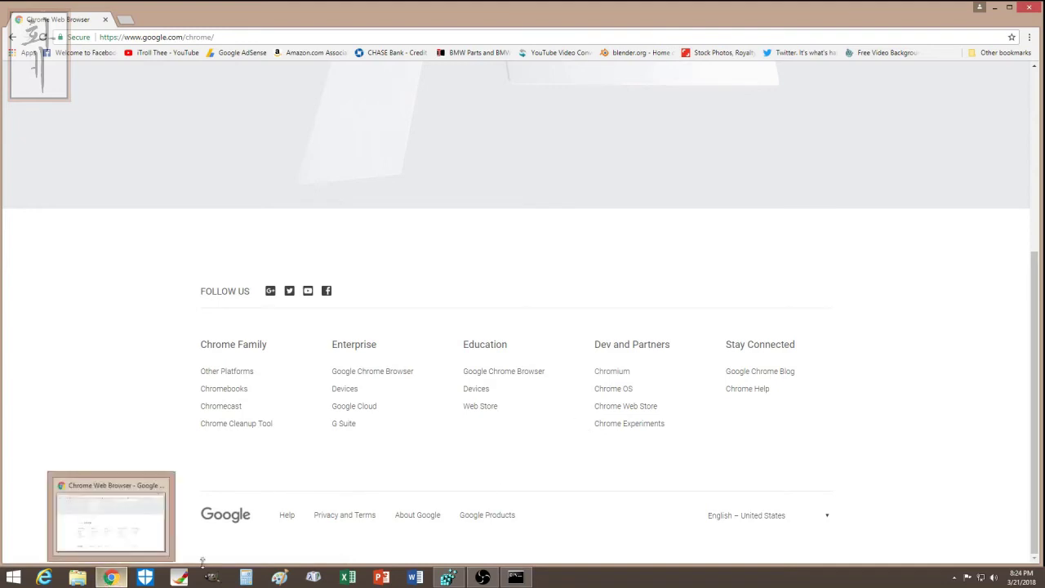
pyautogui.click(246, 577)
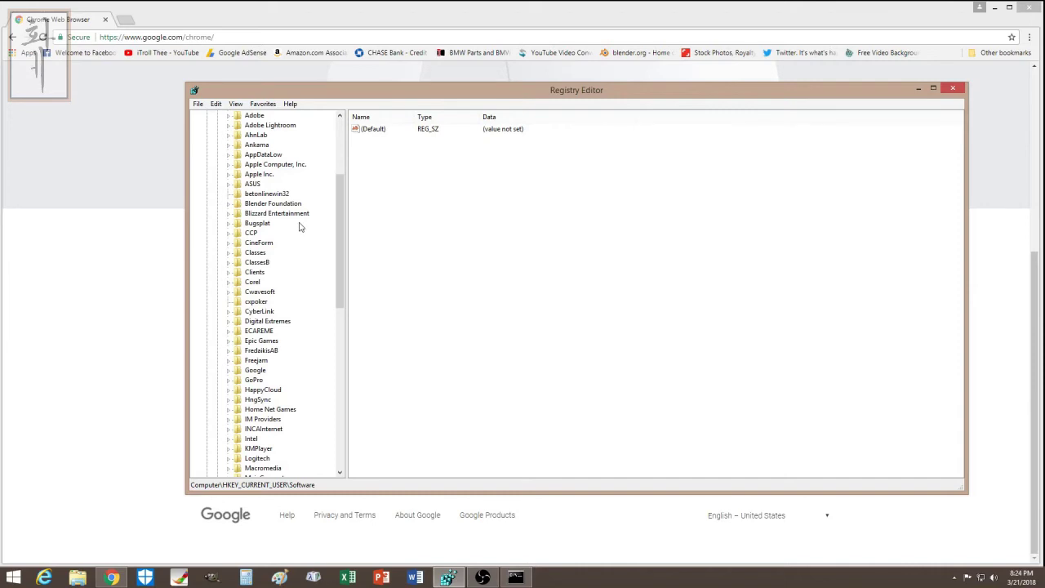
# - Expand the Google key to reveal Chrome, Software Removal Tool and Update, and review installed programs
pyautogui.scroll(-4, 341, 258)
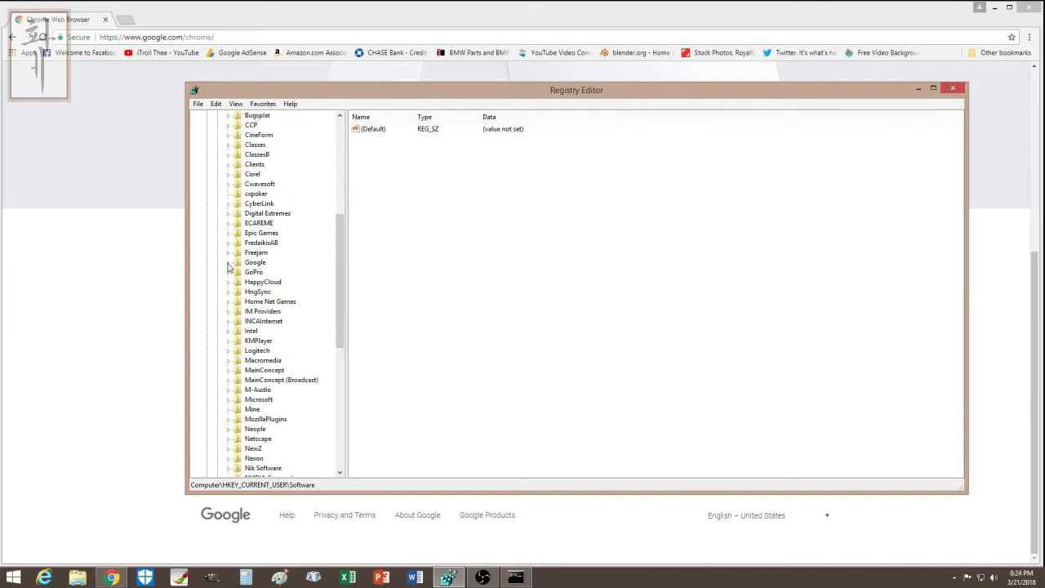
pyautogui.click(229, 265)
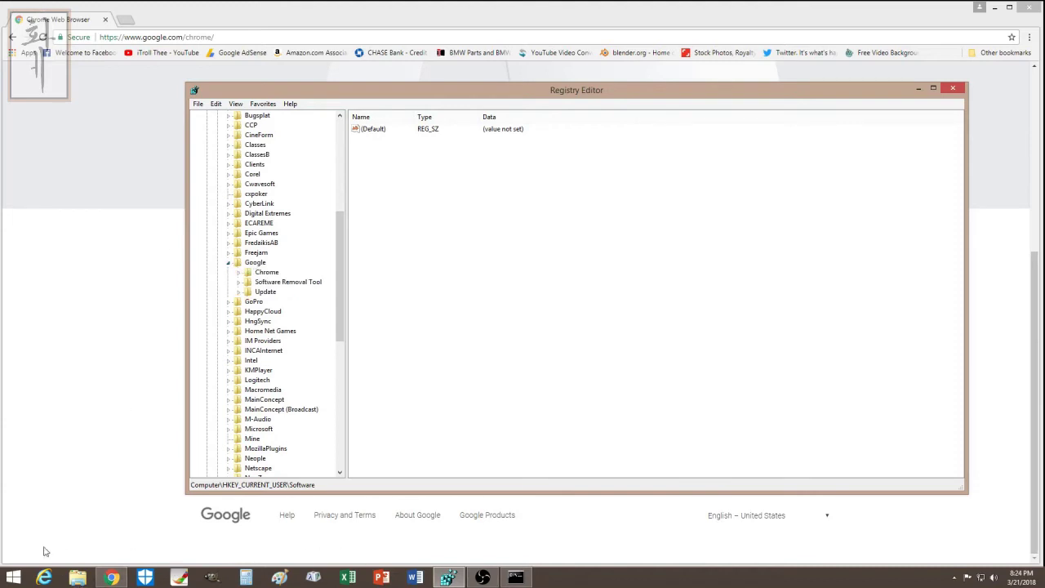
pyautogui.rightClick(13, 577)
pyautogui.click(64, 502)
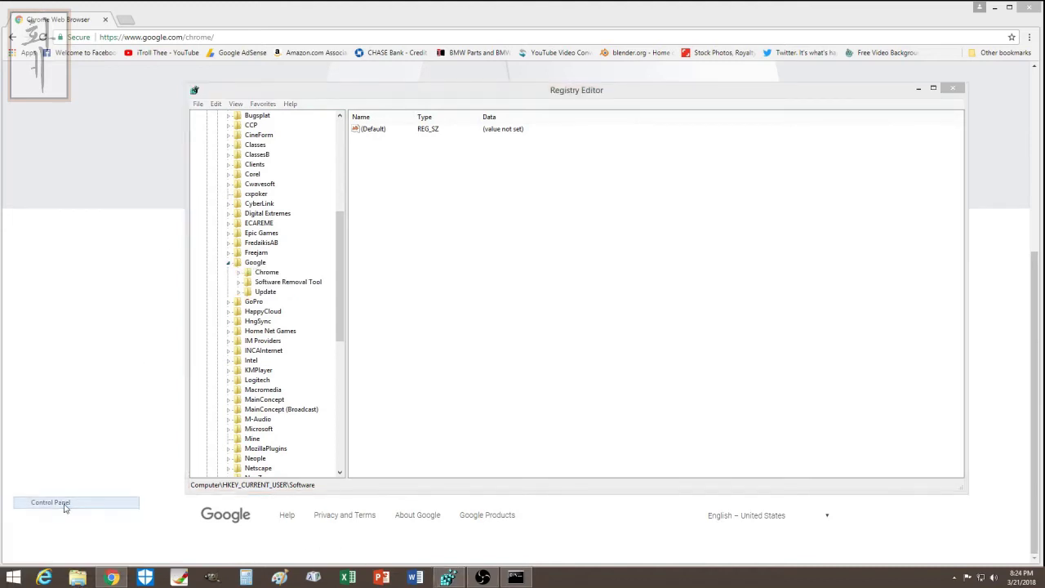
pyautogui.click(328, 308)
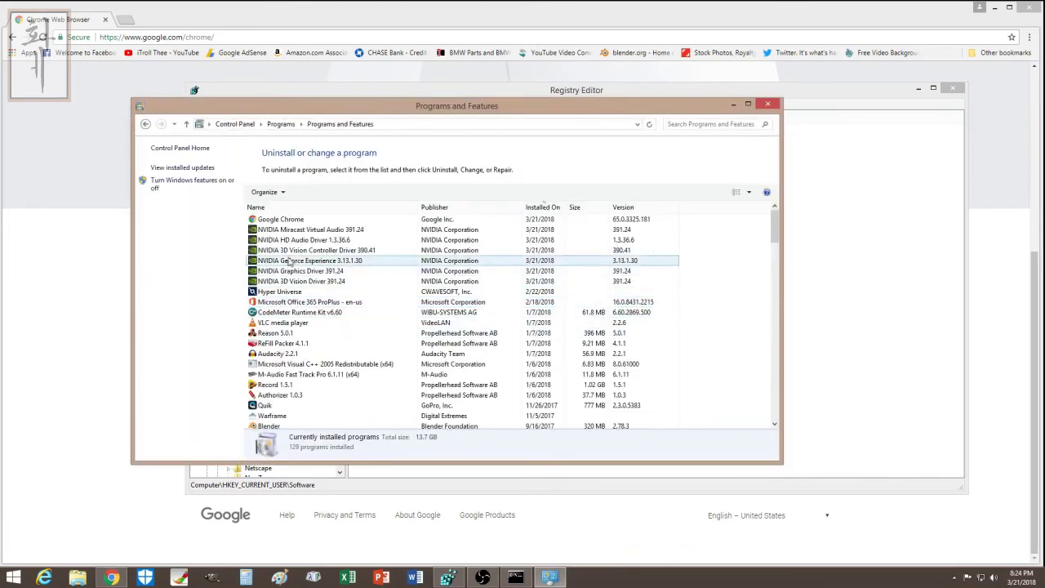
pyautogui.click(770, 104)
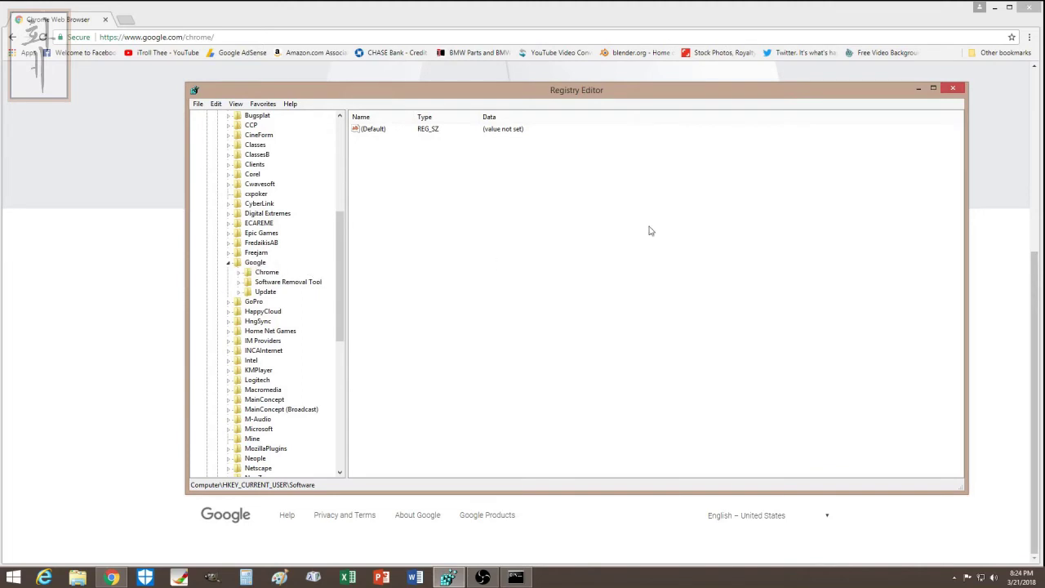
# - Close Registry Editor and scroll Chrome's Browse fast page back to the top
pyautogui.click(954, 89)
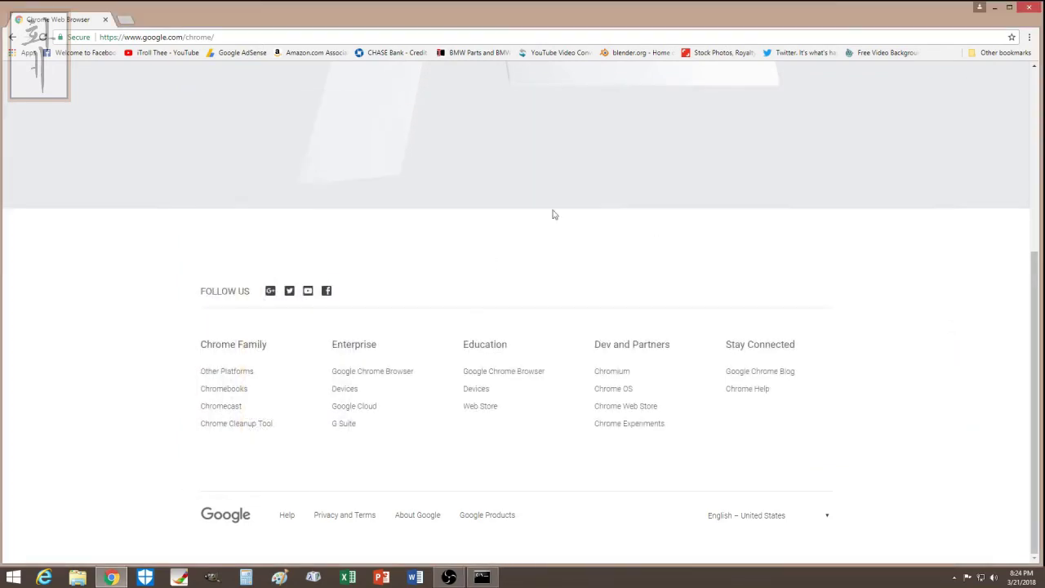
pyautogui.scroll(3, 506, 338)
pyautogui.scroll(1, 413, 363)
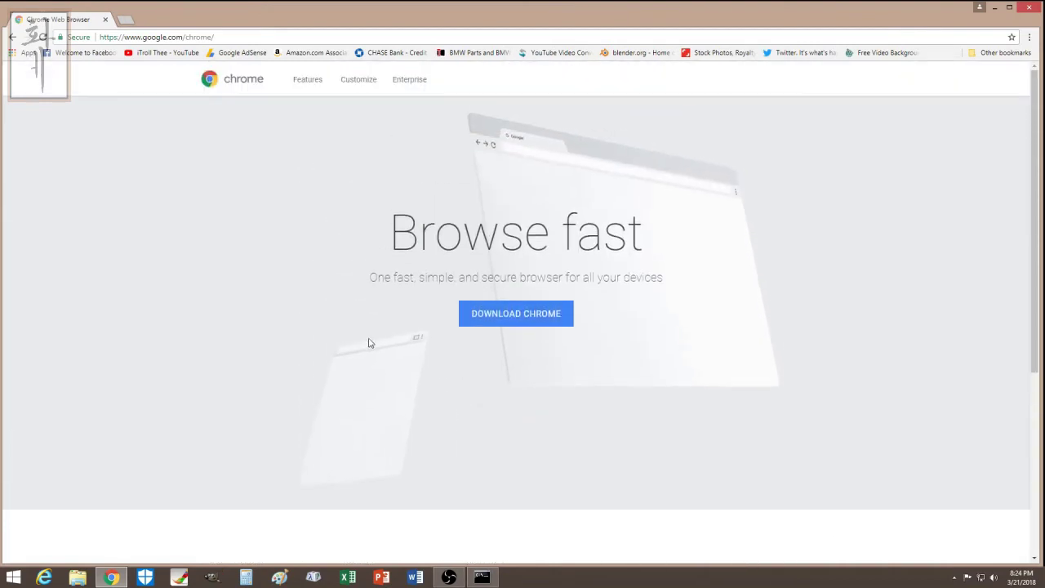
# - Load google.com in Internet Explorer
pyautogui.click(45, 578)
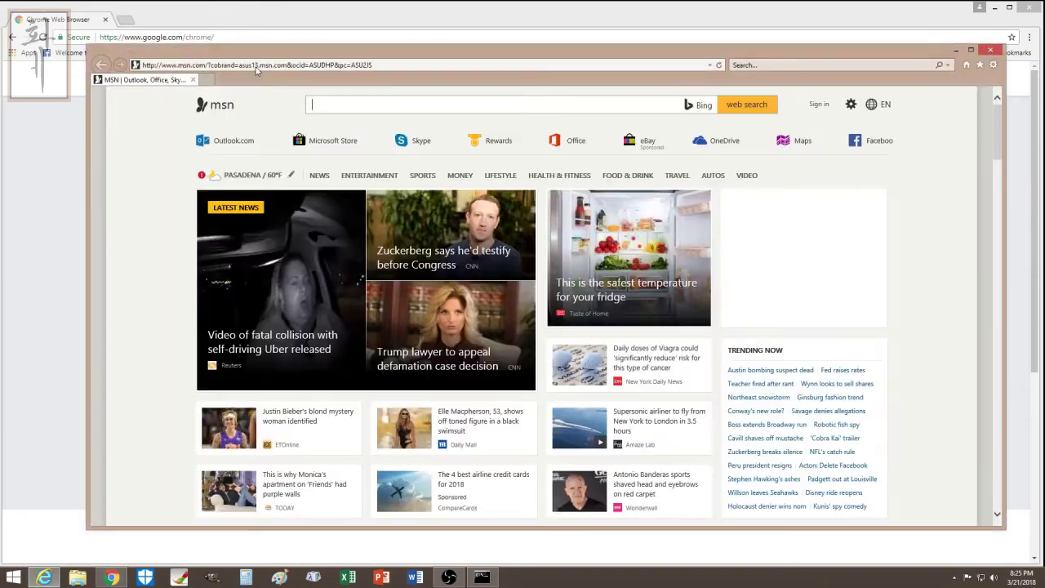
pyautogui.click(284, 64)
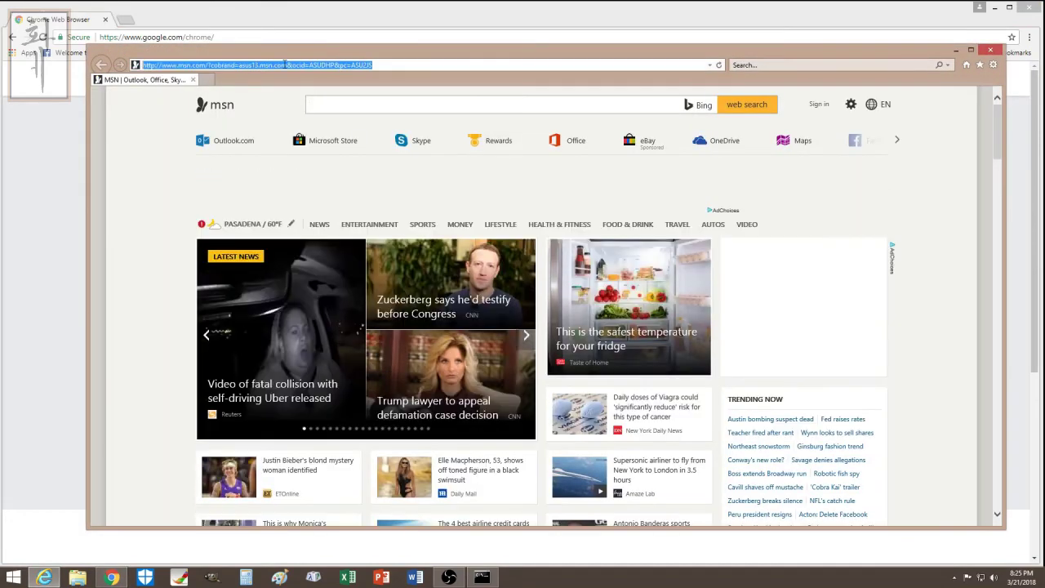
pyautogui.write('g')
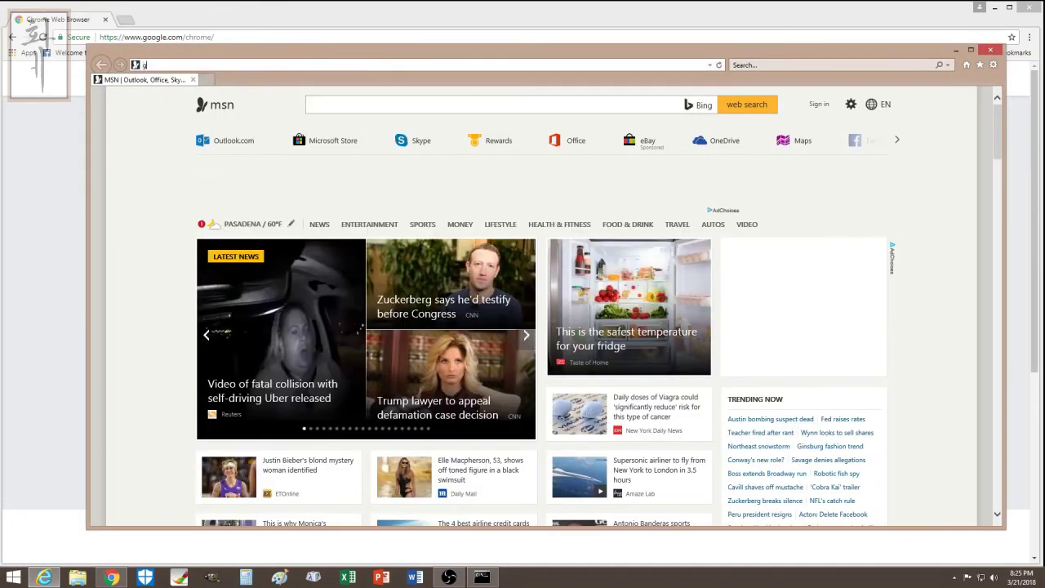
pyautogui.write('oogle.com')
pyautogui.press('Return')
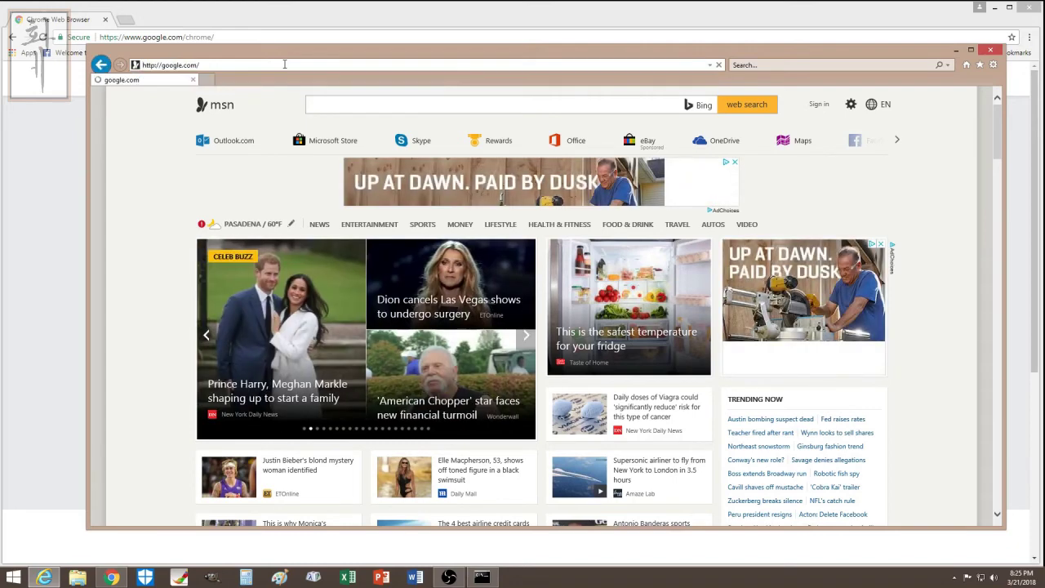
# - Search 'google chrome', open the Chrome Web Browser page, then close Internet Explorer
pyautogui.write('google chrome')
pyautogui.press('Return')
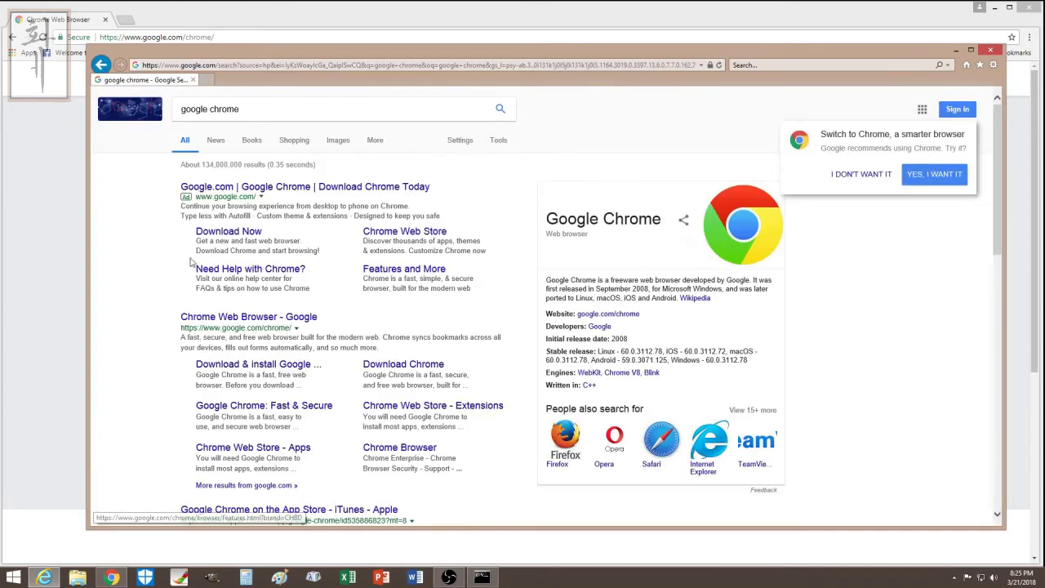
pyautogui.click(200, 316)
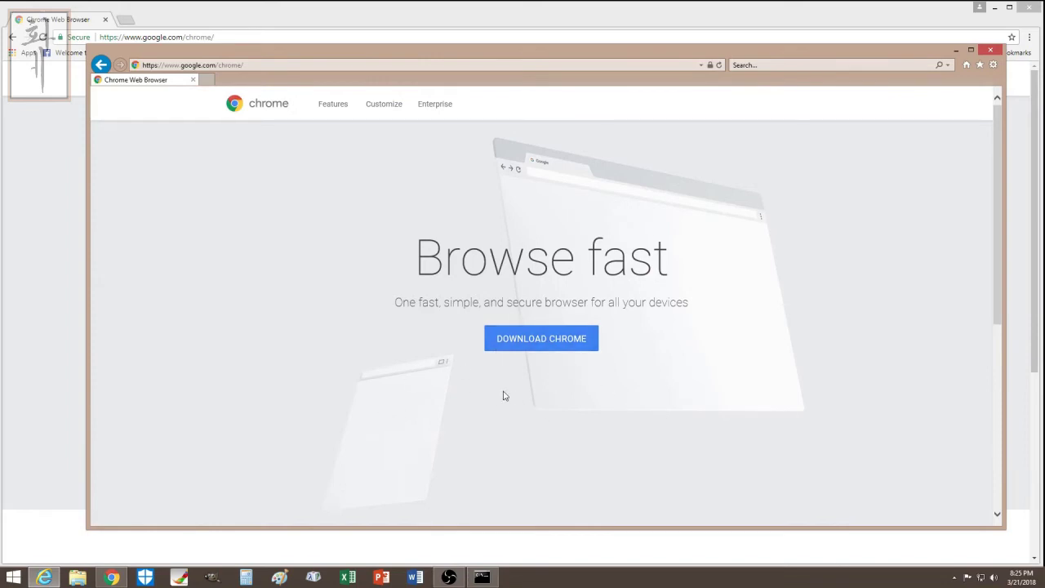
pyautogui.click(990, 52)
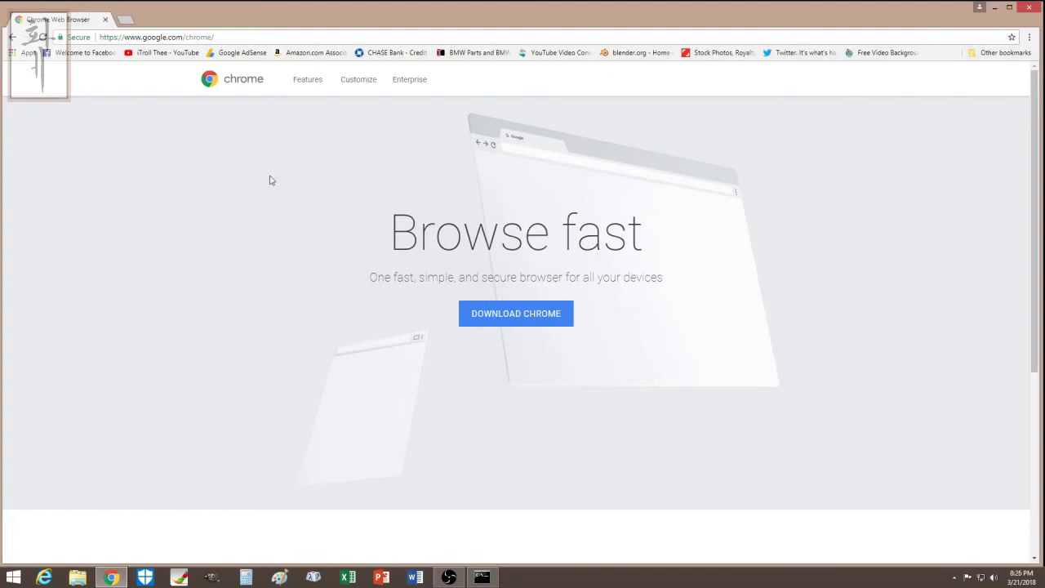
pyautogui.click(990, 54)
pyautogui.click(989, 54)
pyautogui.moveTo(111, 577)
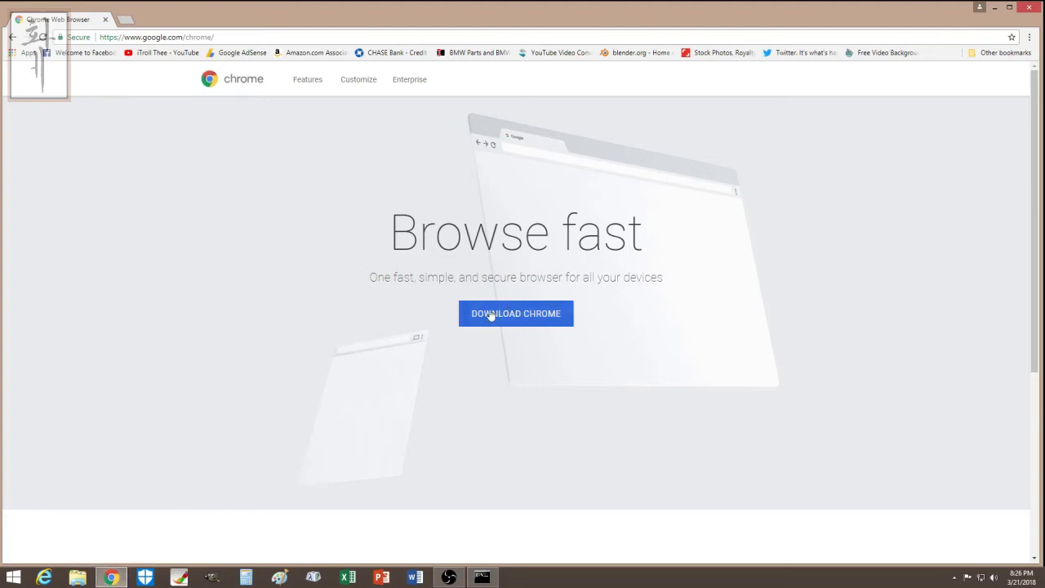
pyautogui.click(994, 8)
pyautogui.doubleClick(765, 306)
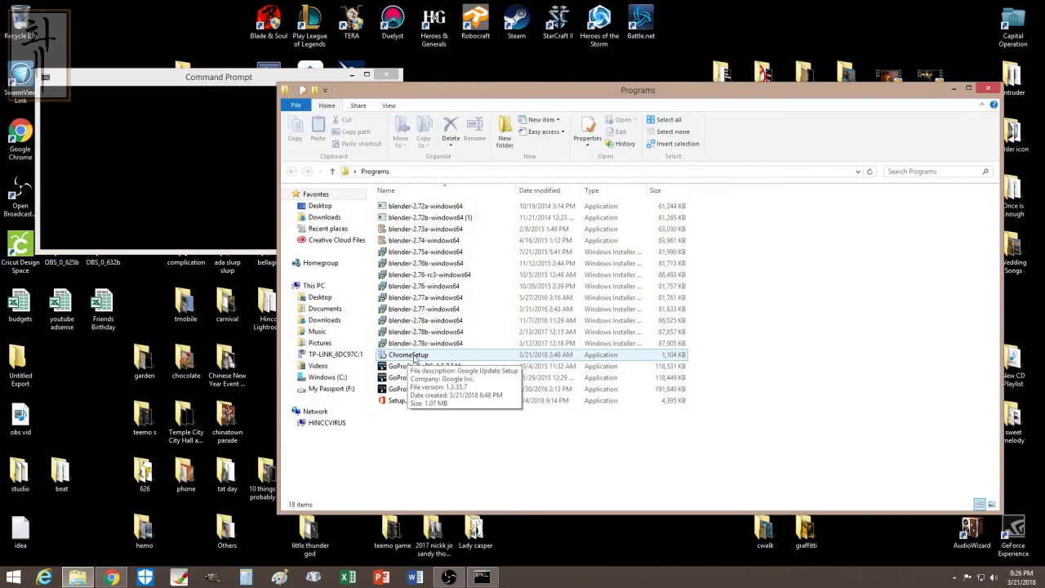
pyautogui.click(987, 88)
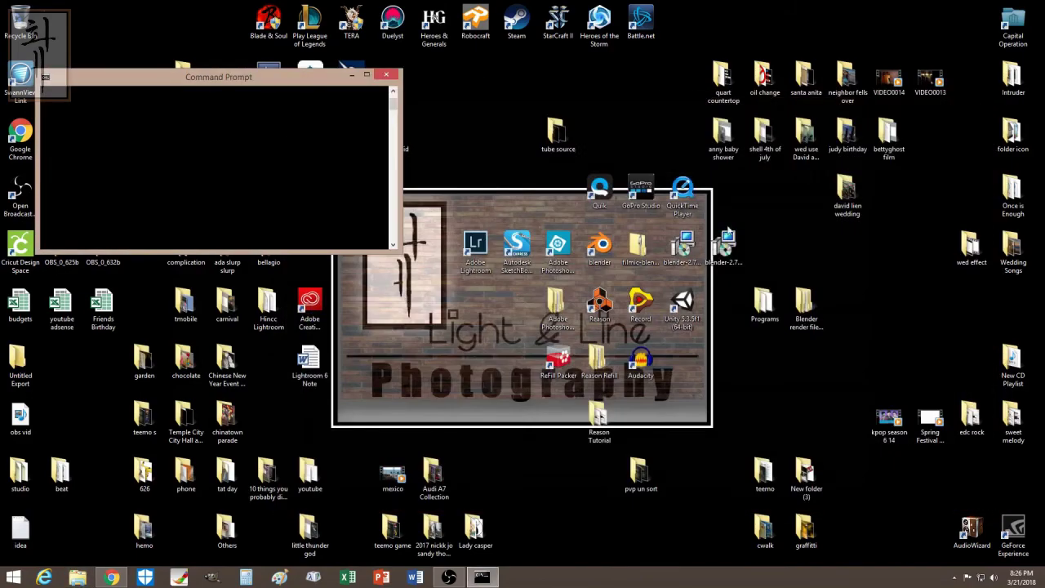
pyautogui.click(111, 576)
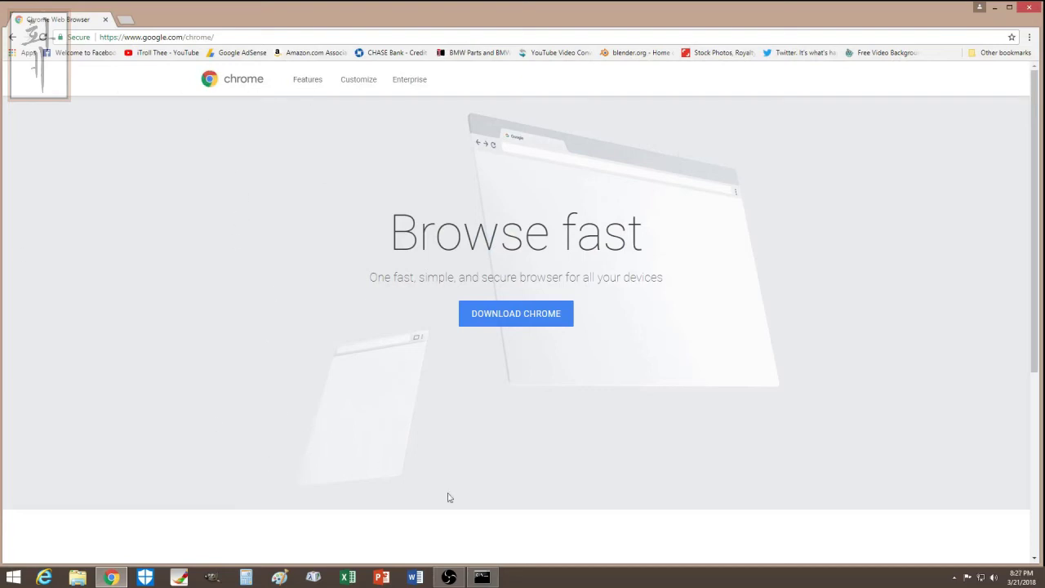
# - Place the blank Command Prompt window in front of Chrome's download page, near the top-left
pyautogui.click(482, 573)
pyautogui.moveTo(221, 83)
pyautogui.mouseDown()
pyautogui.moveTo(232, 126)
pyautogui.moveTo(259, 135)
pyautogui.mouseUp()
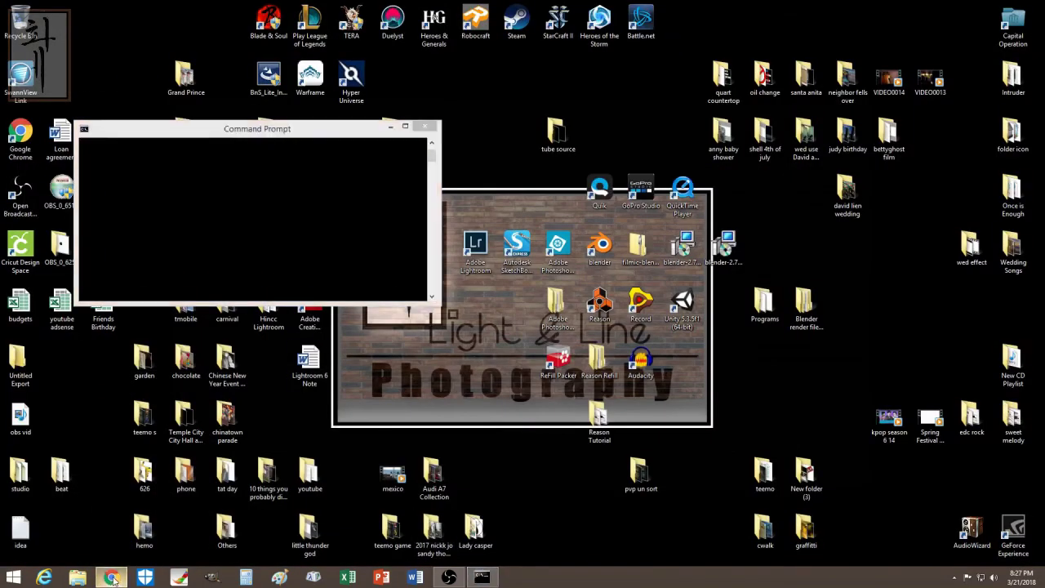
pyautogui.click(112, 577)
pyautogui.click(482, 577)
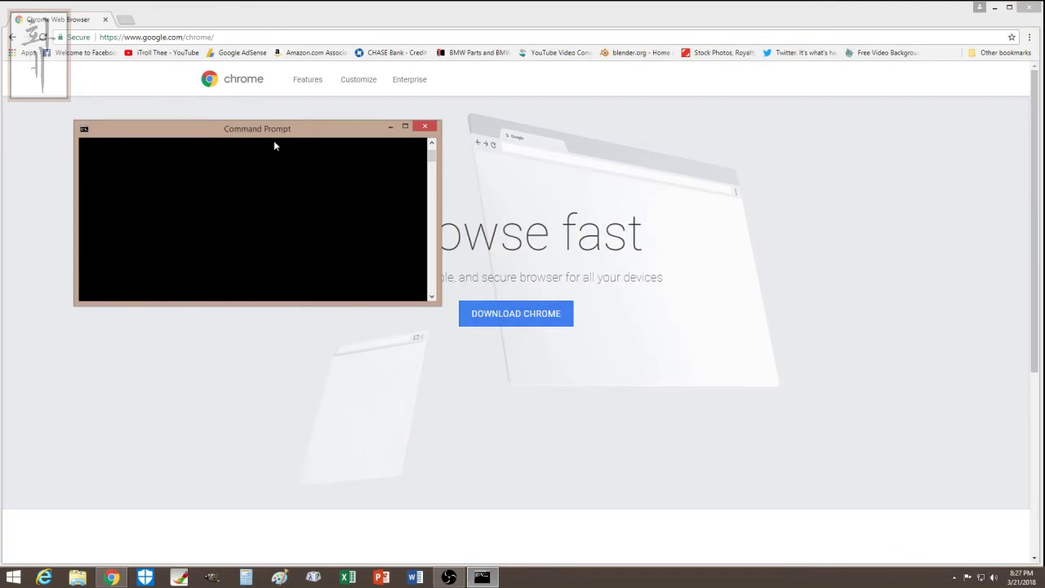
pyautogui.moveTo(274, 132); pyautogui.dragTo(264, 139)
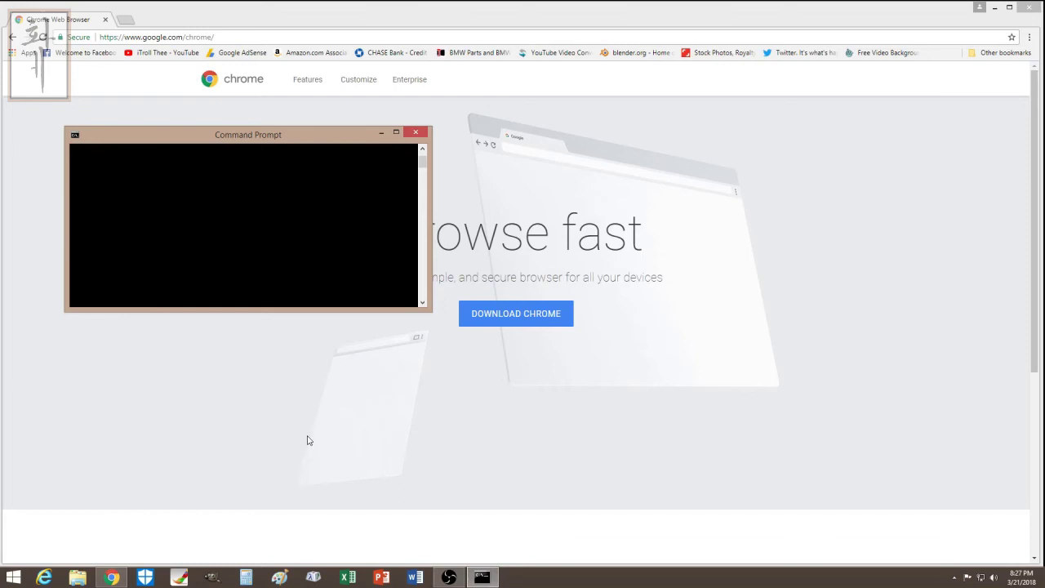
pyautogui.moveTo(232, 139); pyautogui.dragTo(232, 134)
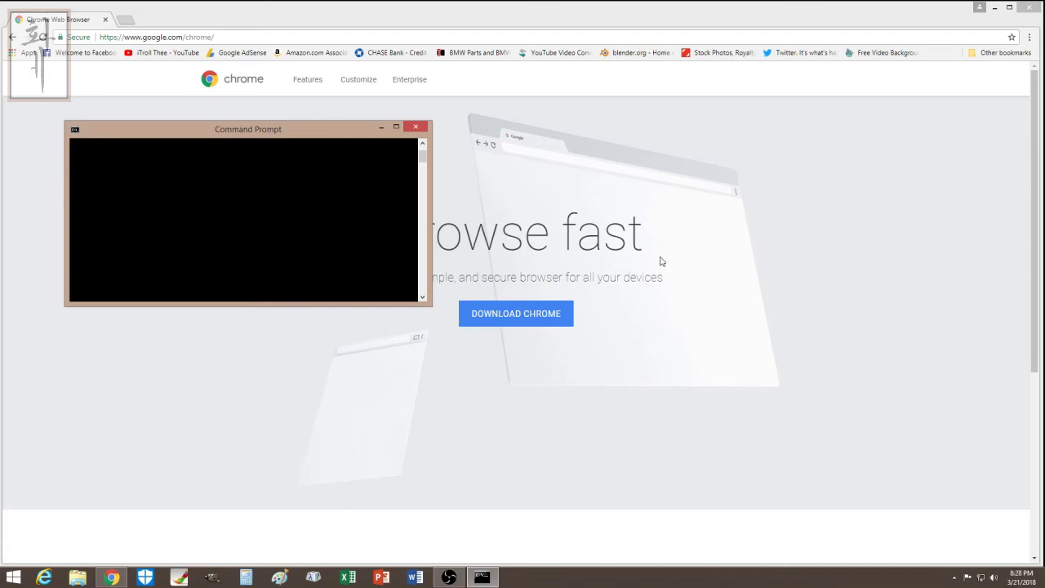
# - Open Help > About Google Chrome, confirming version 65.0.3325.181 is up to date
pyautogui.click(1030, 37)
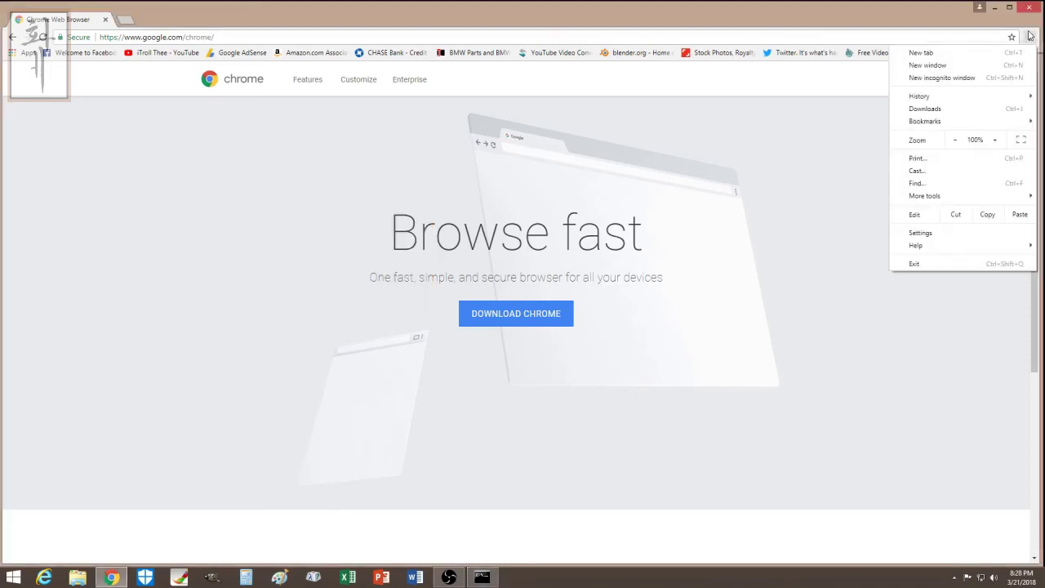
pyautogui.moveTo(914, 245)
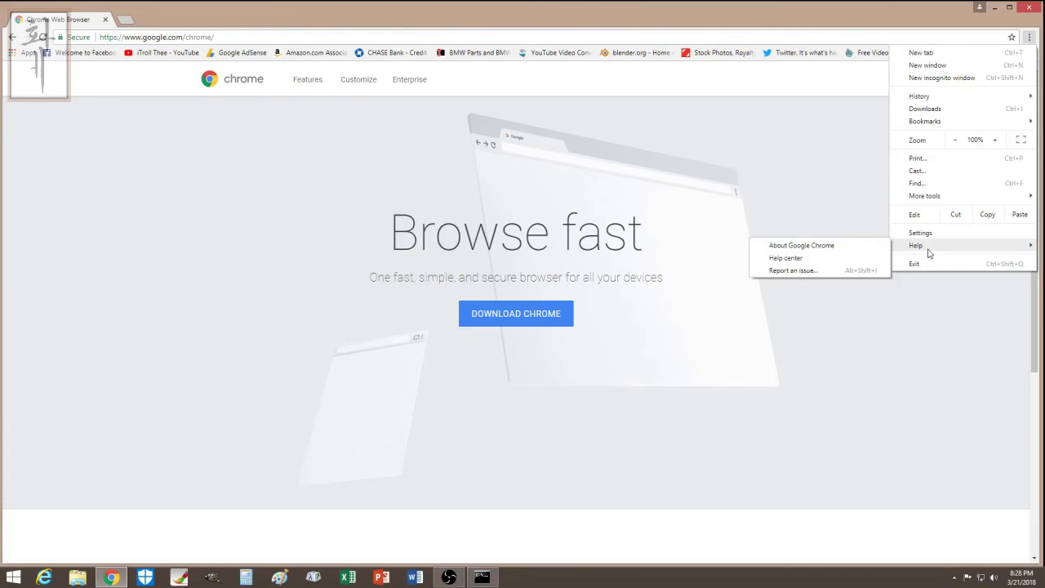
pyautogui.click(853, 245)
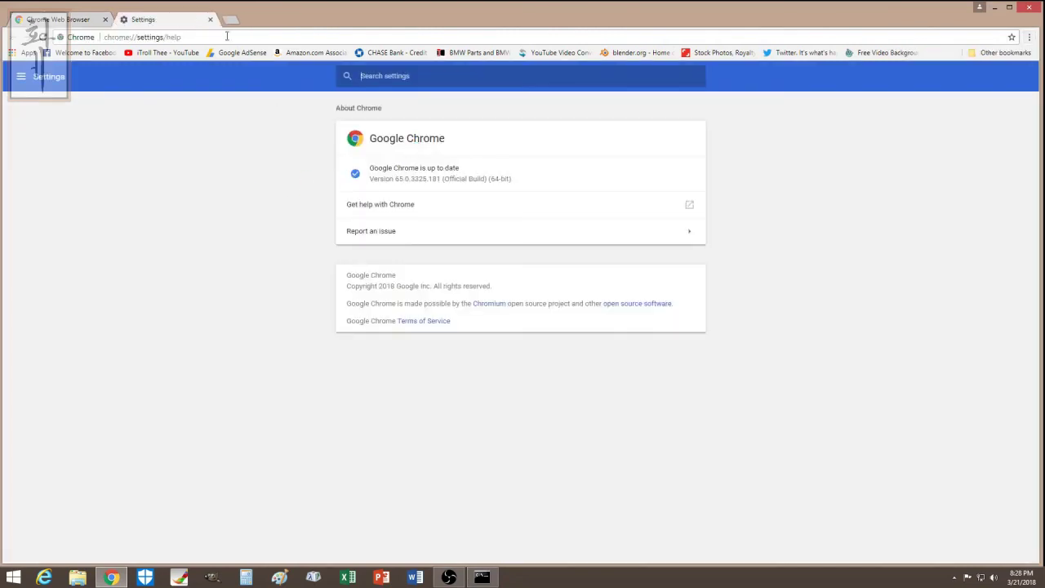
pyautogui.click(1028, 38)
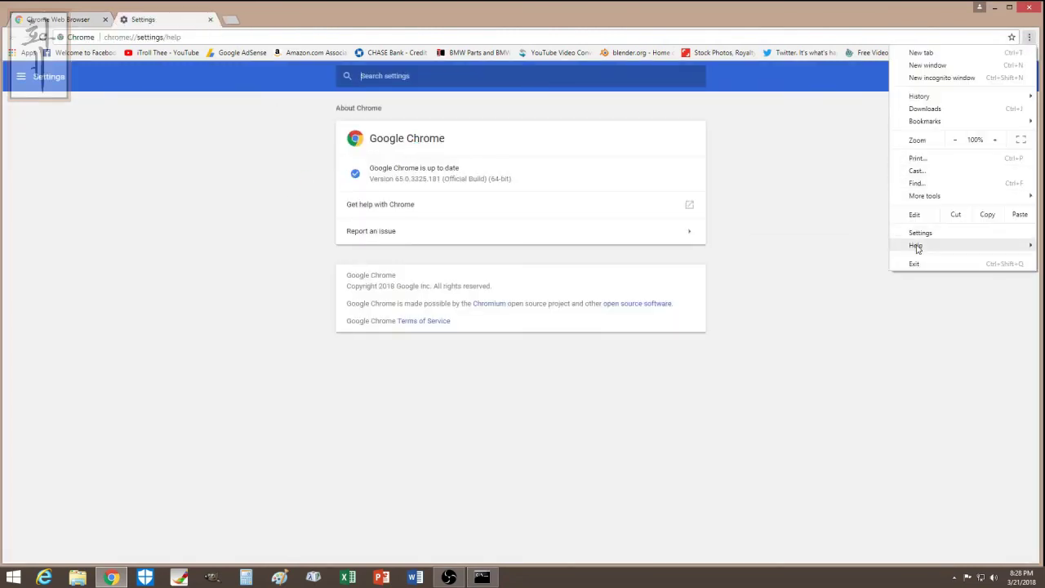
pyautogui.moveTo(916, 247)
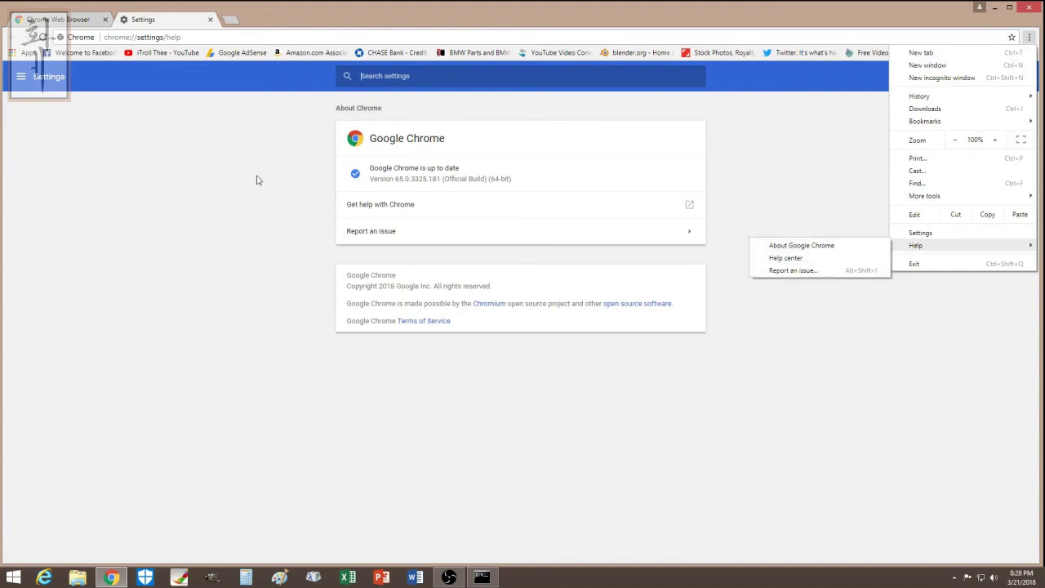
pyautogui.click(245, 196)
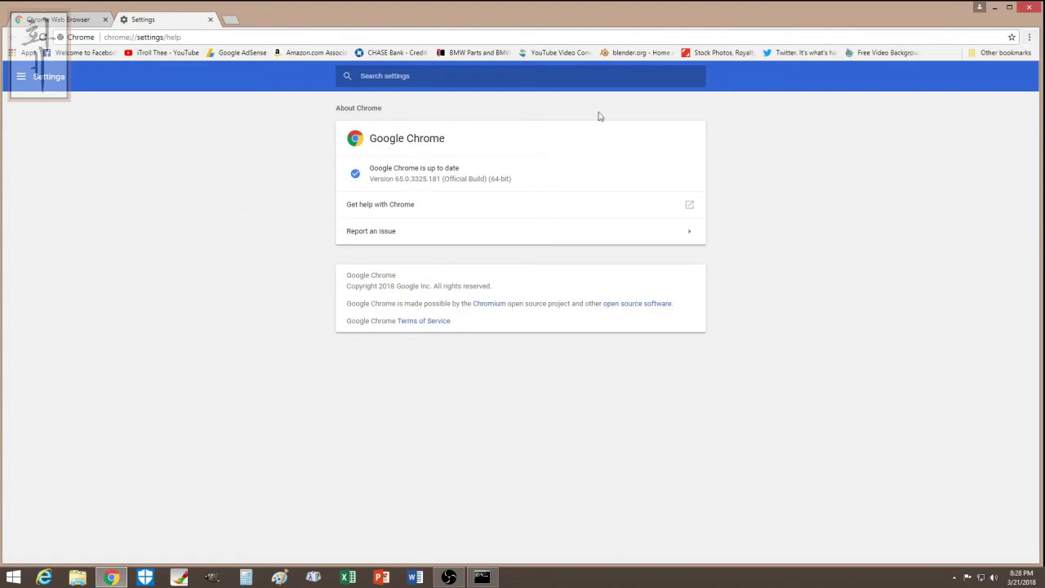
pyautogui.click(1028, 37)
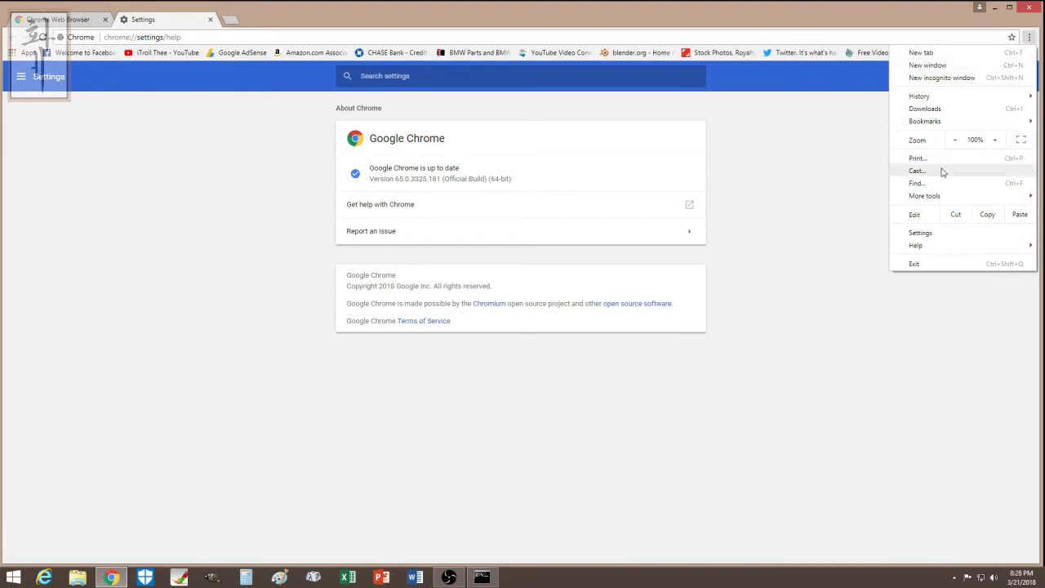
pyautogui.click(920, 234)
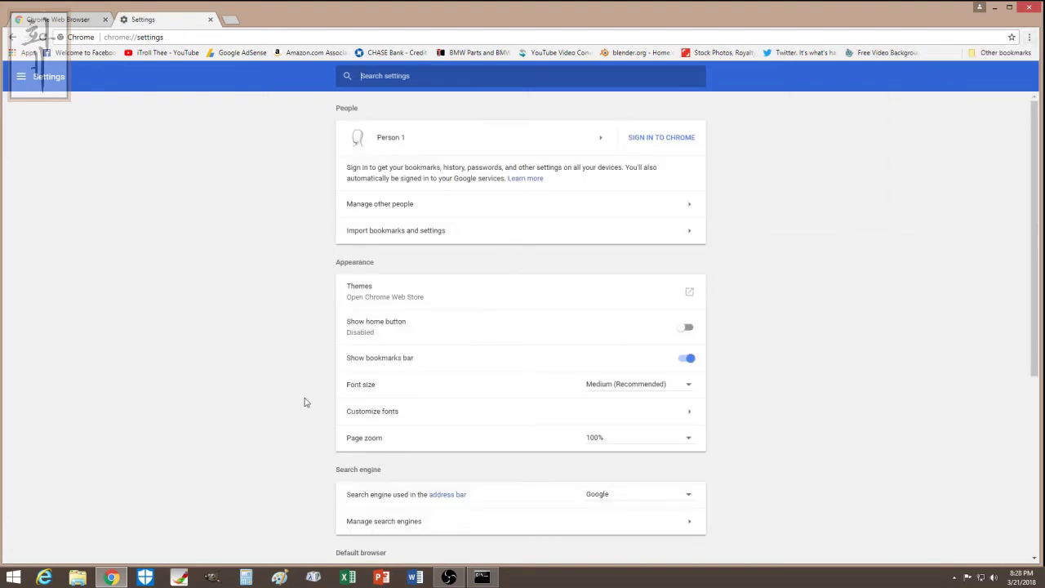
pyautogui.scroll(-3, 306, 379)
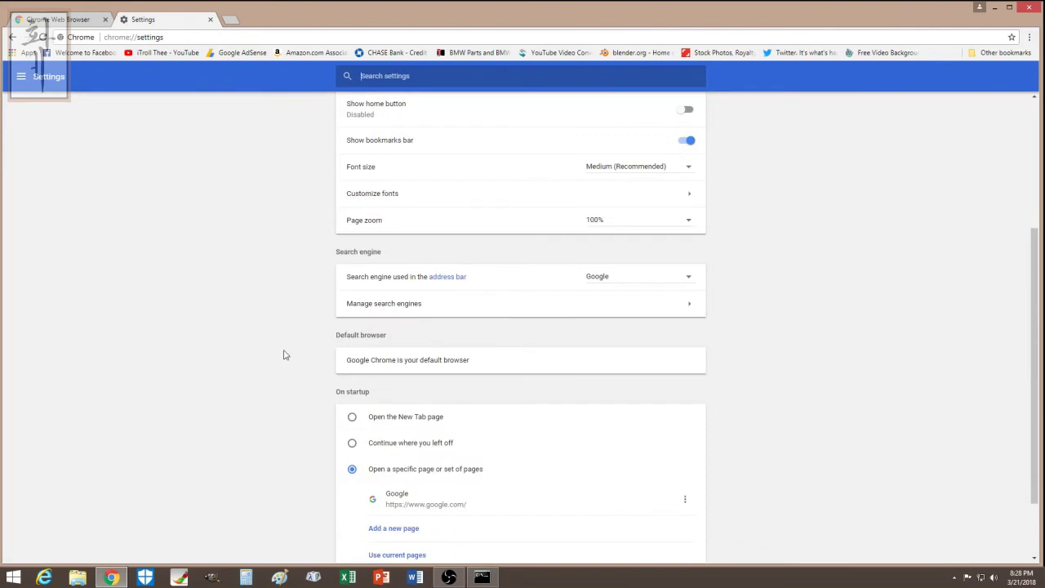
pyautogui.scroll(-1, 283, 352)
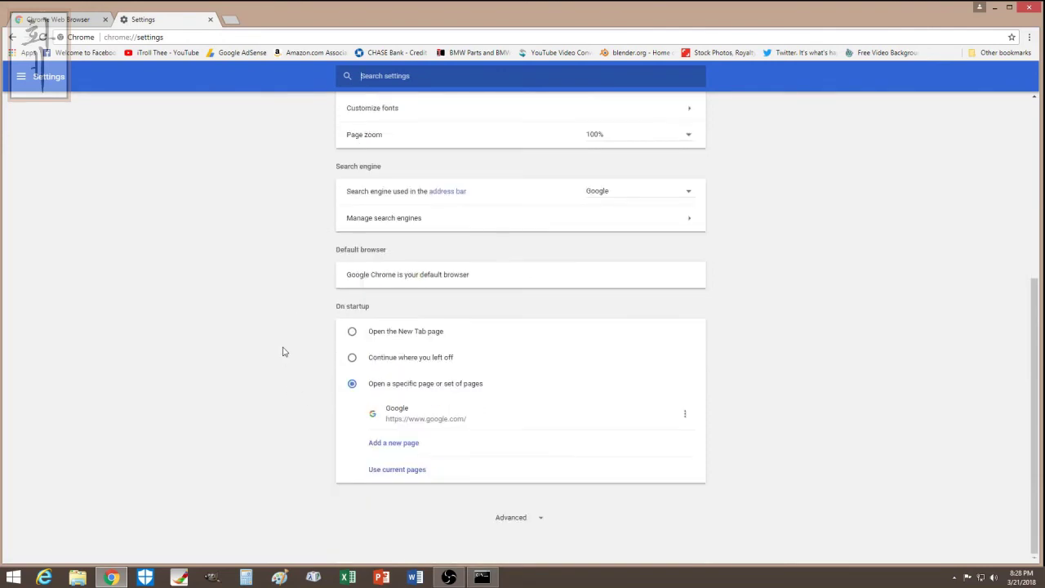
pyautogui.click(509, 516)
pyautogui.scroll(-3, 273, 366)
pyautogui.scroll(-2, 325, 416)
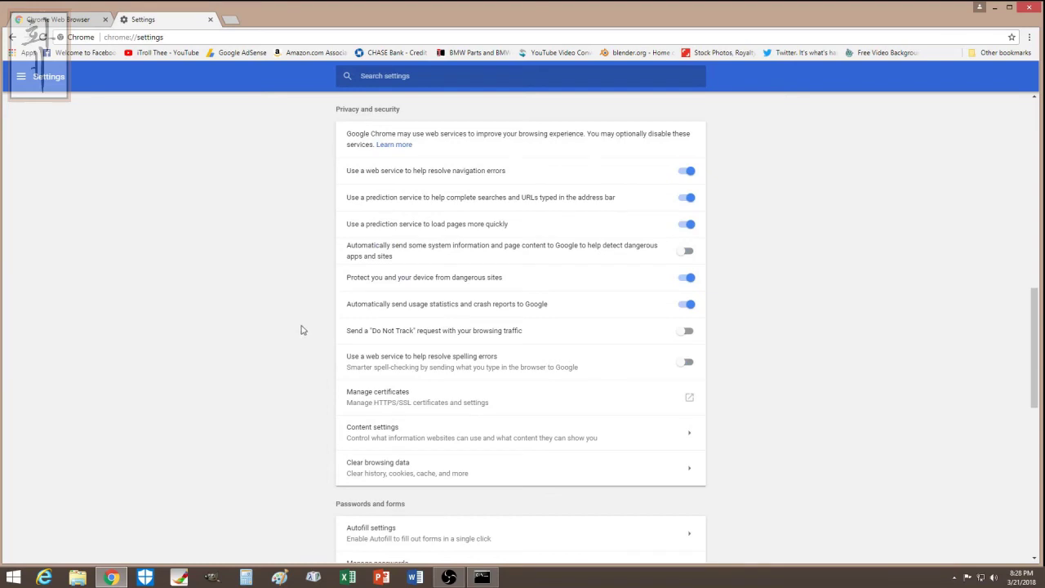
pyautogui.scroll(-2, 305, 347)
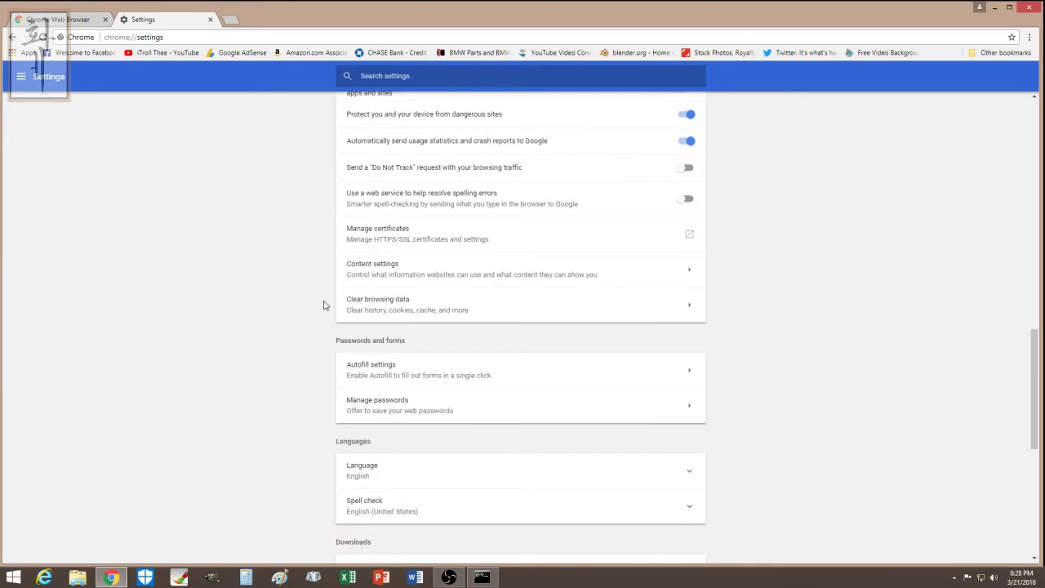
pyautogui.scroll(-2, 308, 373)
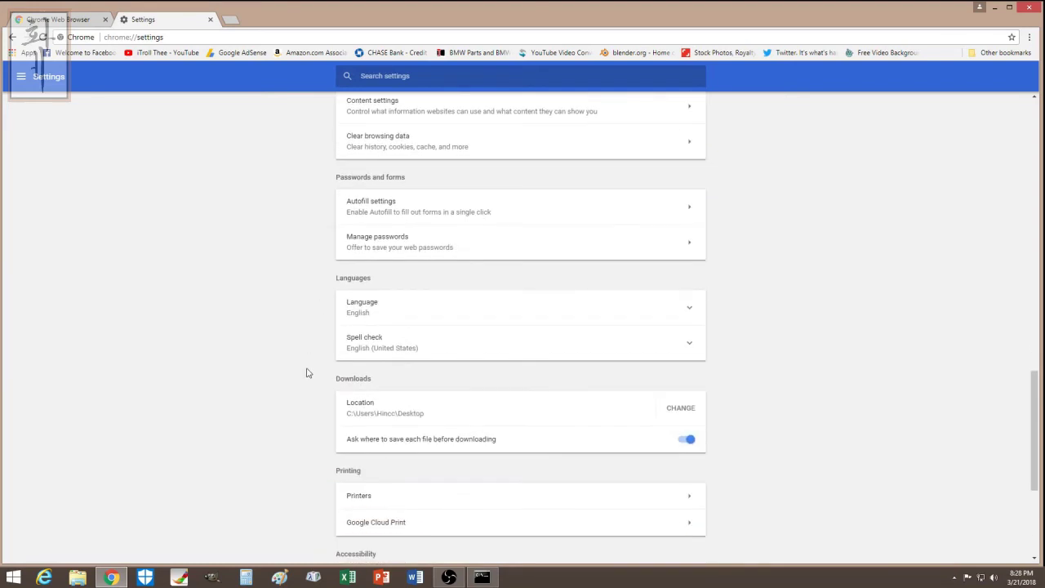
pyautogui.scroll(-1, 307, 372)
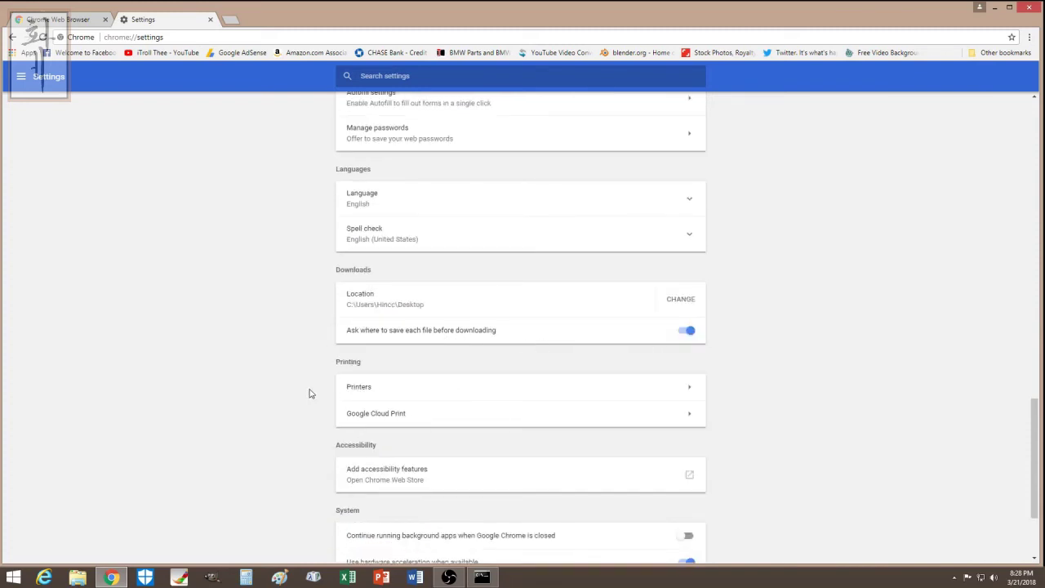
pyautogui.scroll(-1, 310, 393)
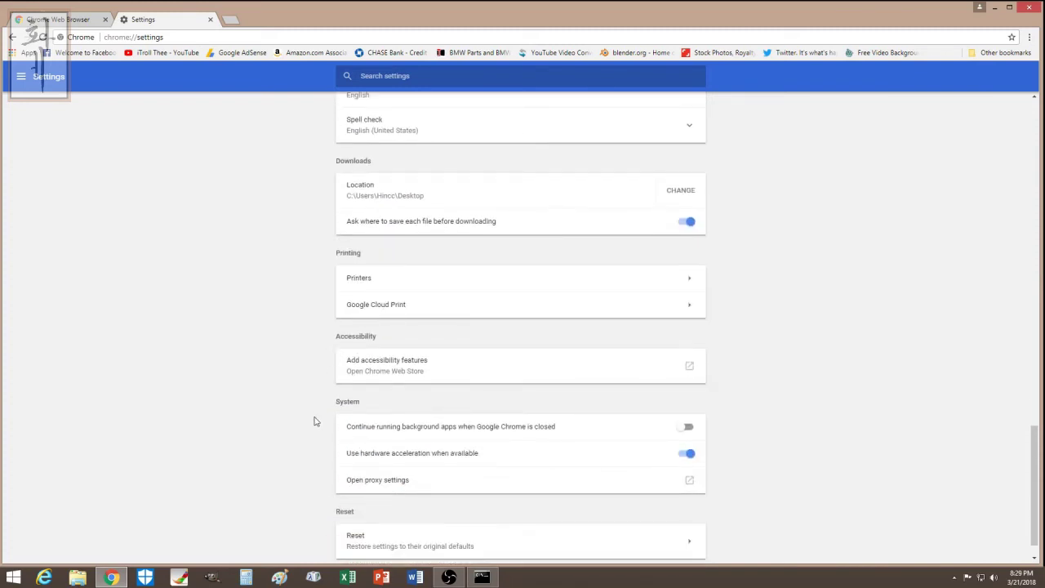
pyautogui.scroll(-1, 313, 426)
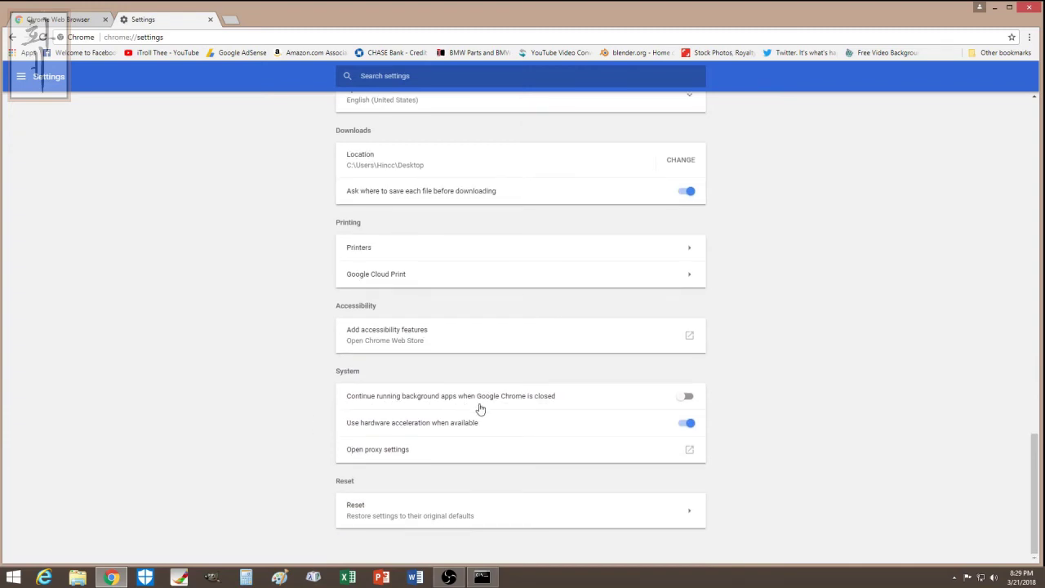
pyautogui.scroll(1, 312, 457)
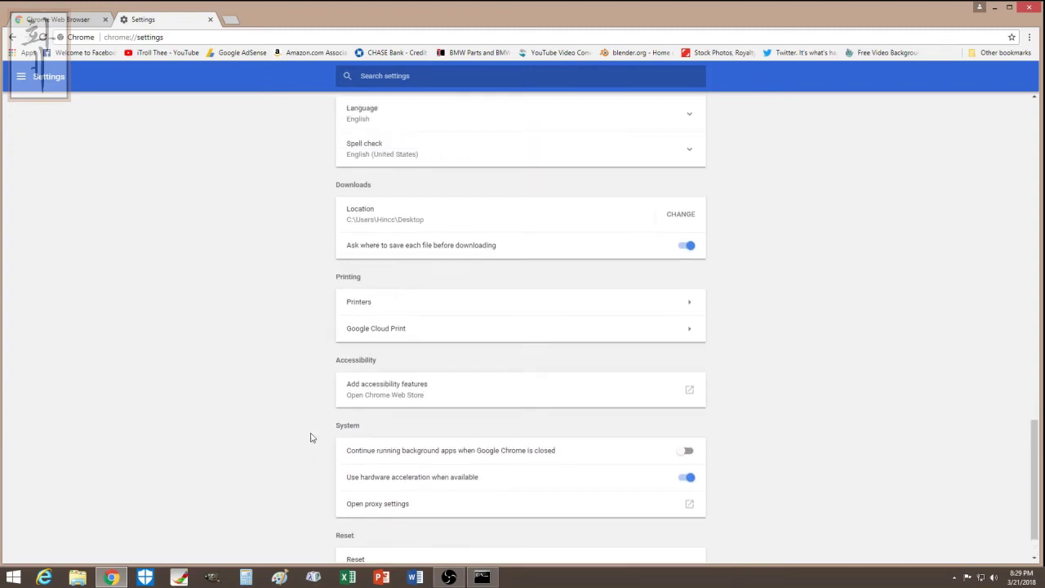
pyautogui.scroll(-1, 308, 455)
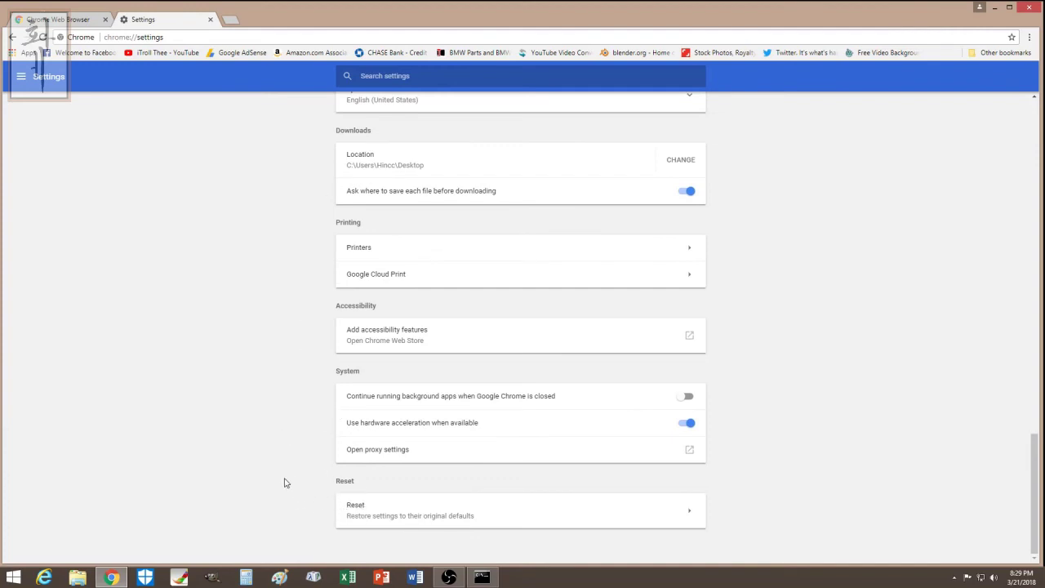
pyautogui.scroll(2, 299, 464)
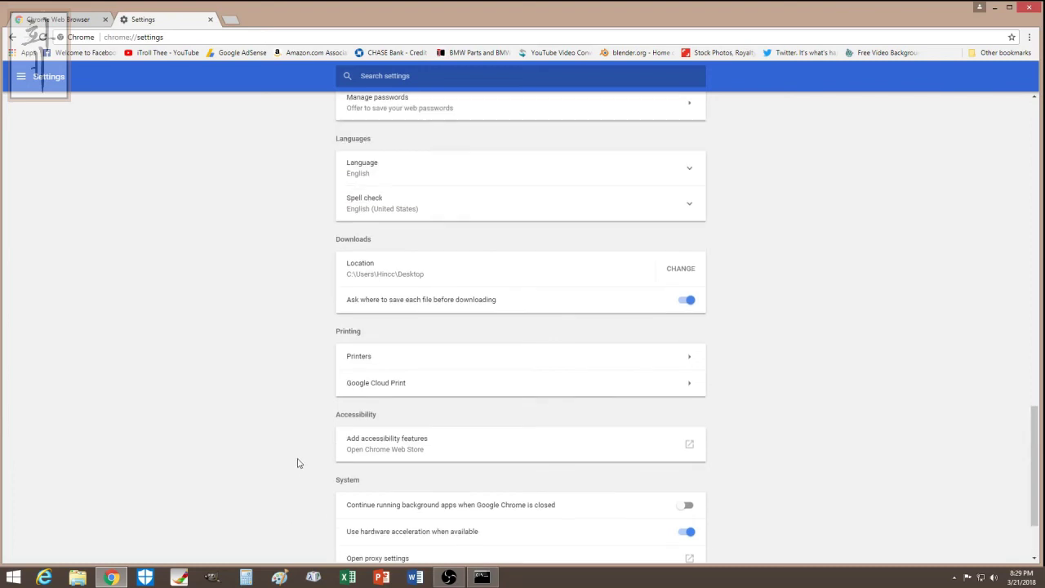
pyautogui.scroll(2, 297, 462)
pyautogui.scroll(2, 298, 462)
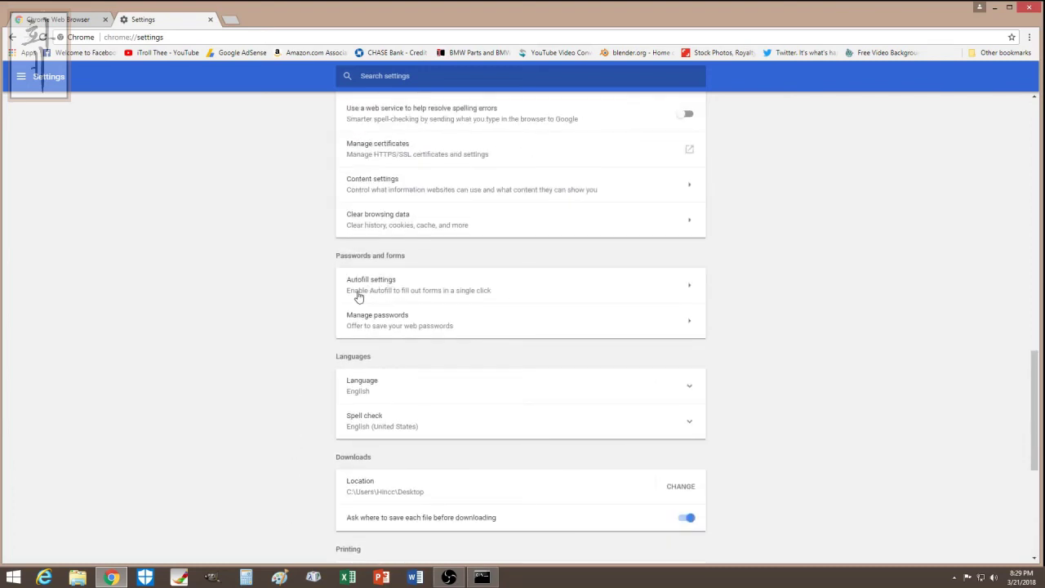
pyautogui.scroll(1, 324, 350)
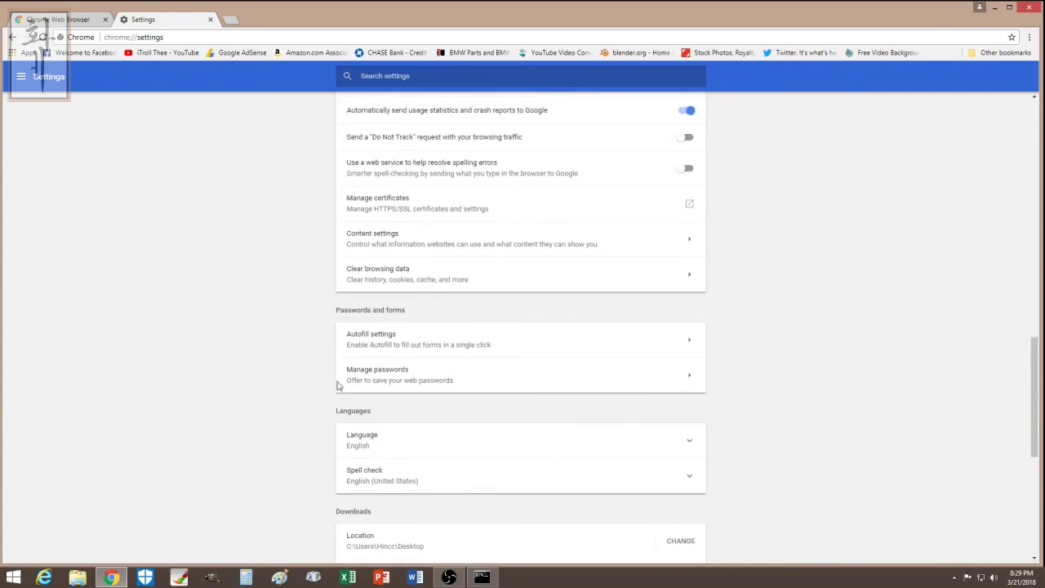
pyautogui.scroll(1, 328, 390)
pyautogui.scroll(1, 319, 400)
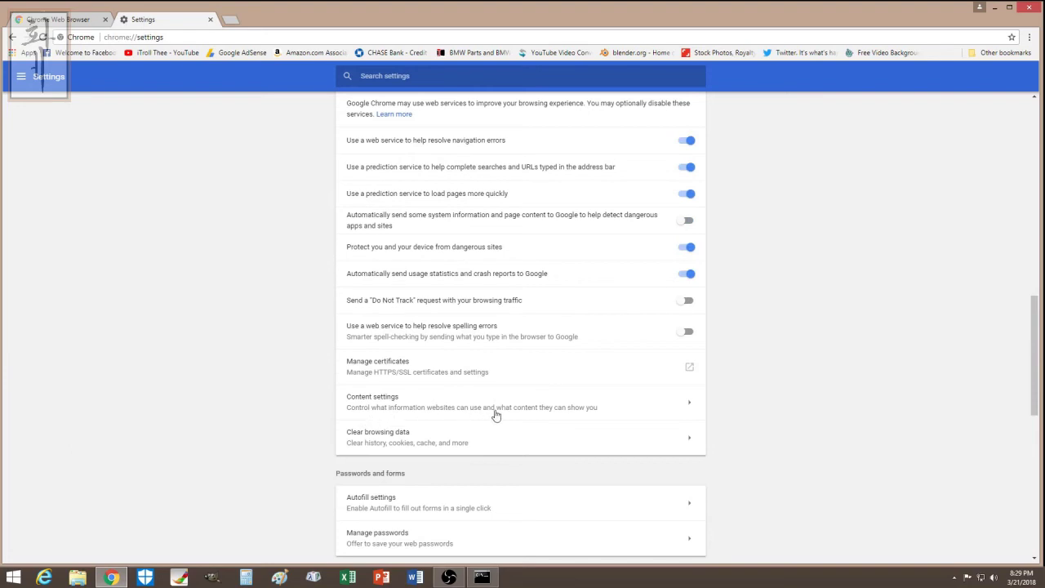
pyautogui.scroll(1, 341, 343)
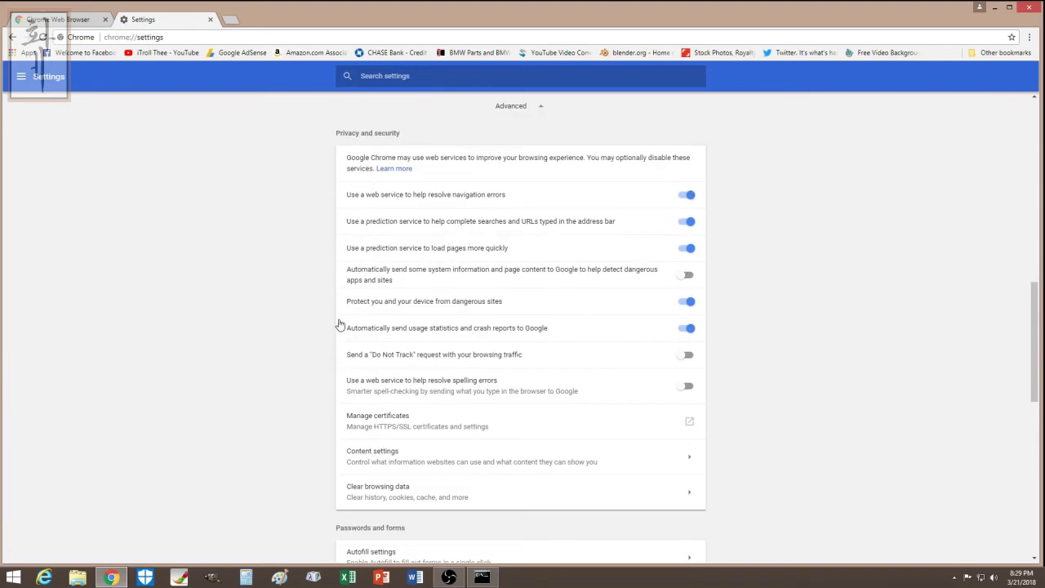
pyautogui.scroll(1, 336, 312)
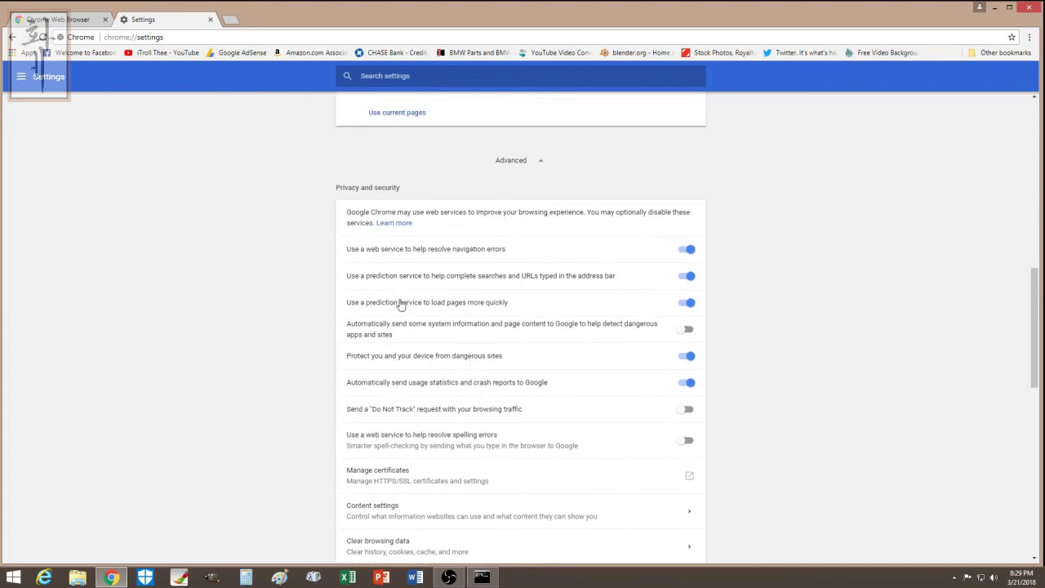
pyautogui.scroll(3, 342, 298)
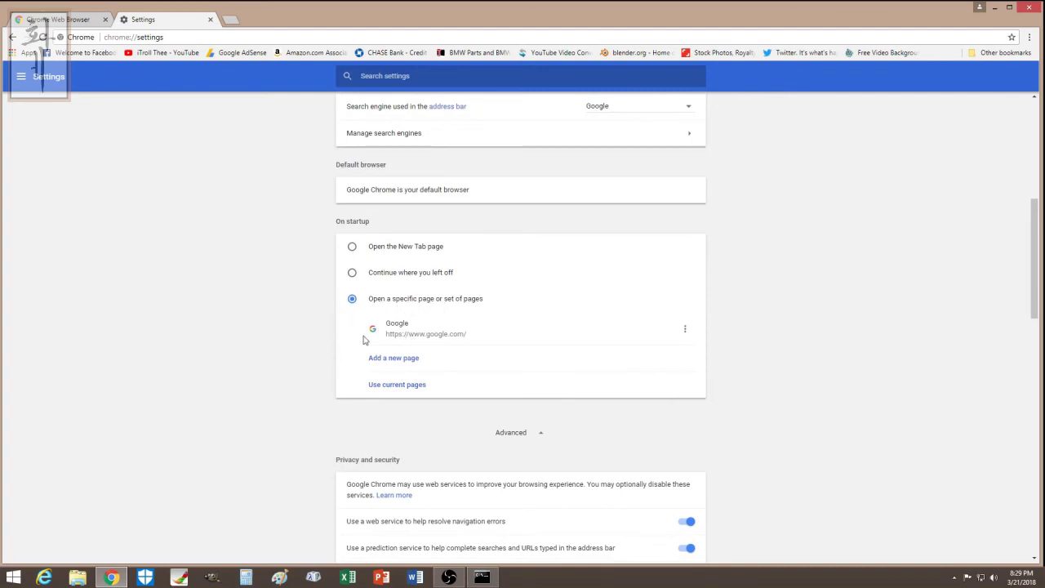
pyautogui.scroll(2, 367, 345)
pyautogui.scroll(2, 324, 351)
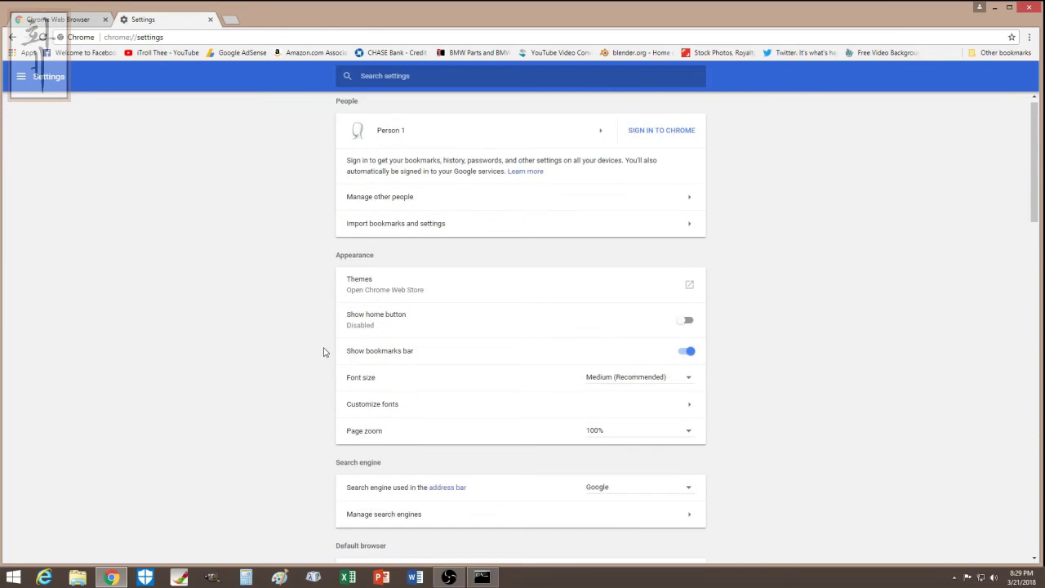
pyautogui.scroll(-2, 324, 352)
pyautogui.scroll(-2, 322, 351)
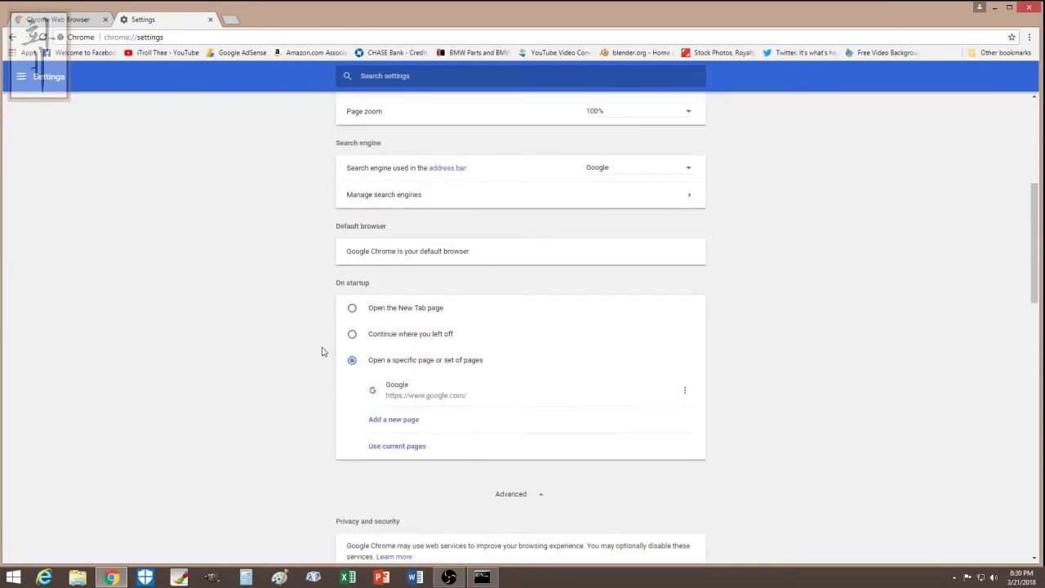
pyautogui.scroll(-4, 319, 329)
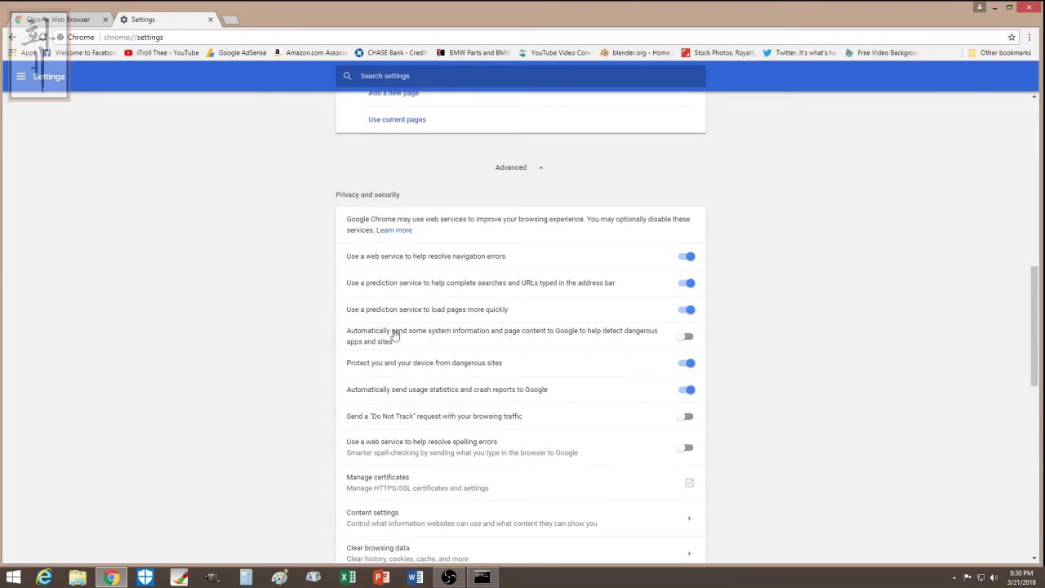
pyautogui.scroll(-3, 338, 343)
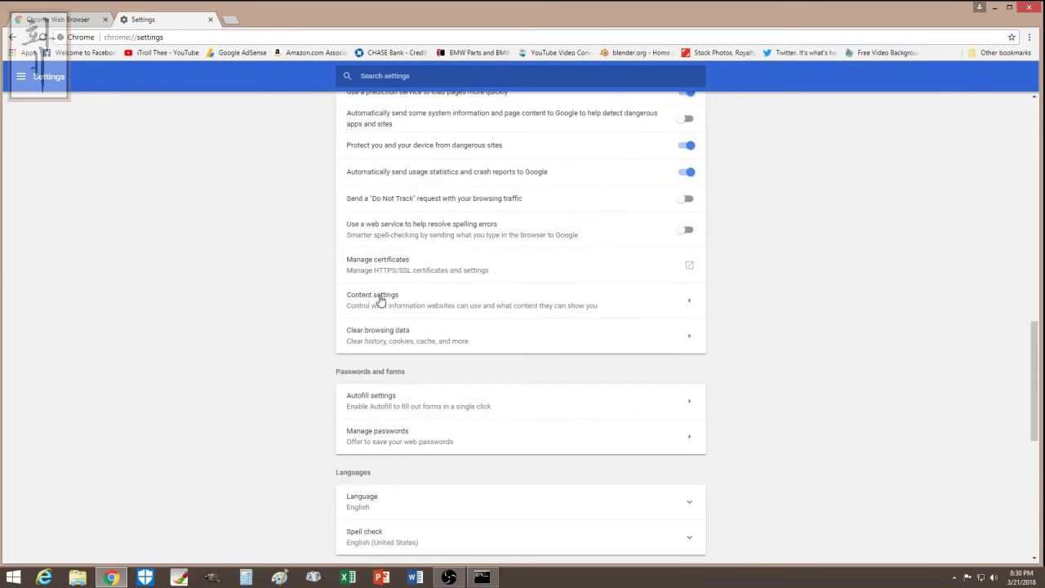
# - Go from Content settings to the Background sync page, which lists no blocked or allowed sites
pyautogui.click(380, 300)
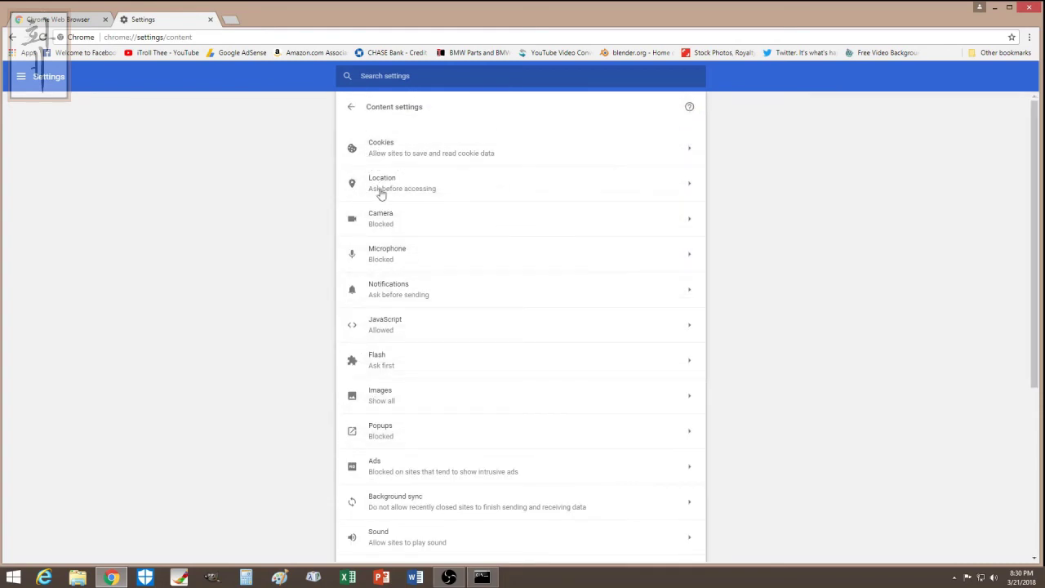
pyautogui.scroll(-1, 347, 216)
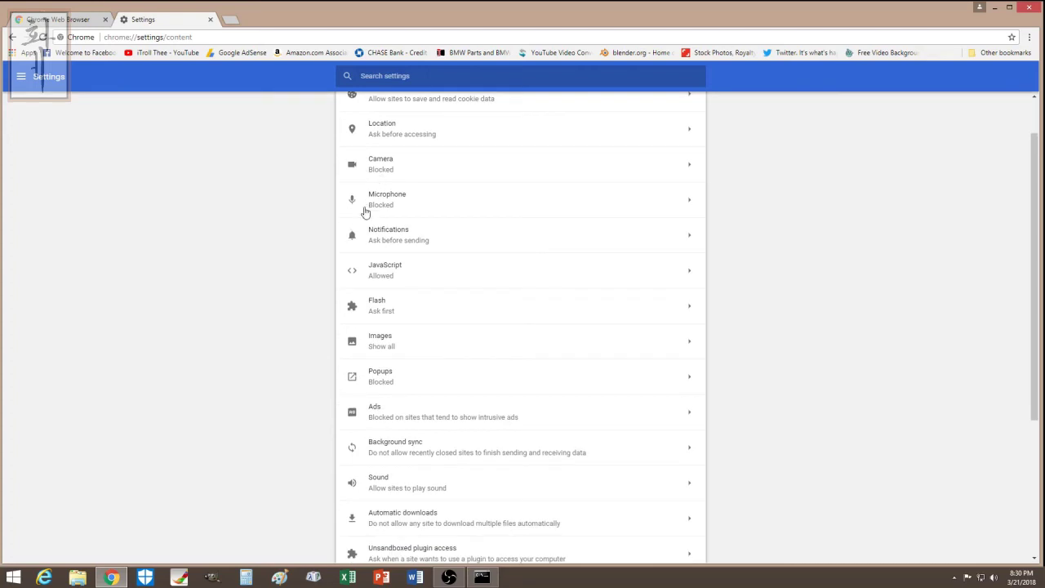
pyautogui.scroll(-1, 338, 226)
pyautogui.scroll(-1, 345, 233)
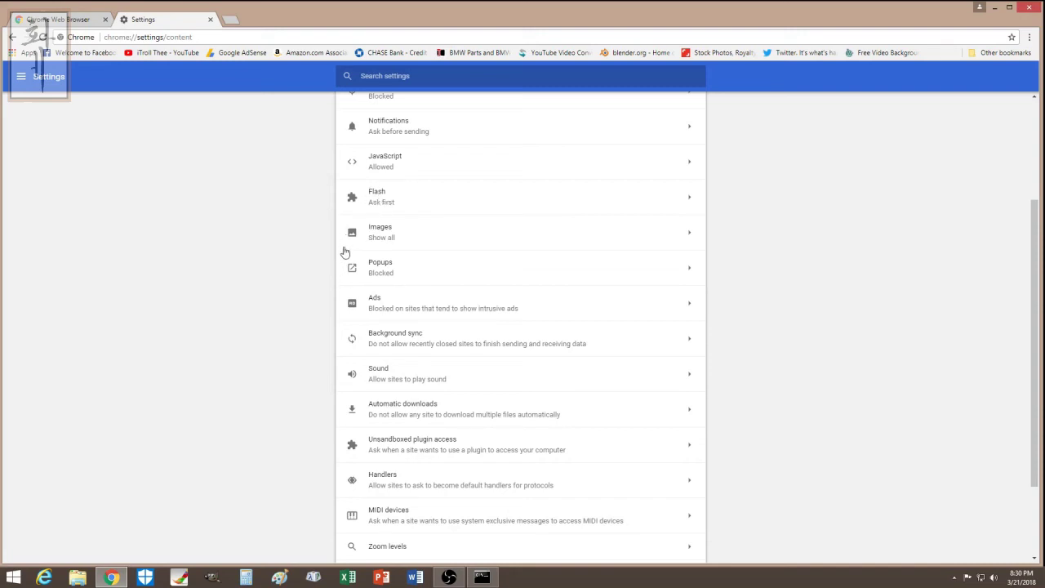
pyautogui.scroll(-1, 347, 252)
pyautogui.scroll(-1, 381, 228)
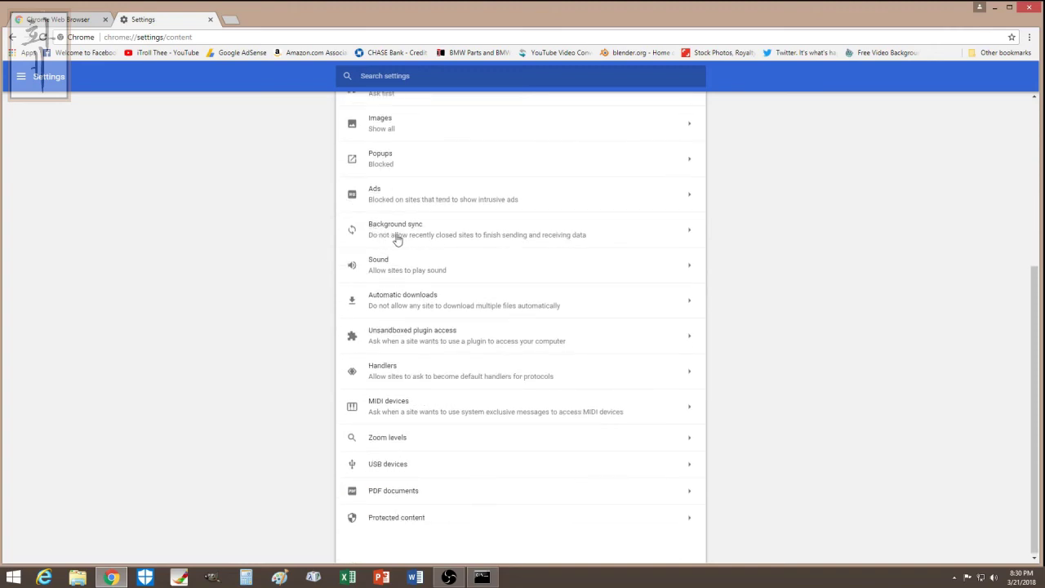
pyautogui.click(397, 240)
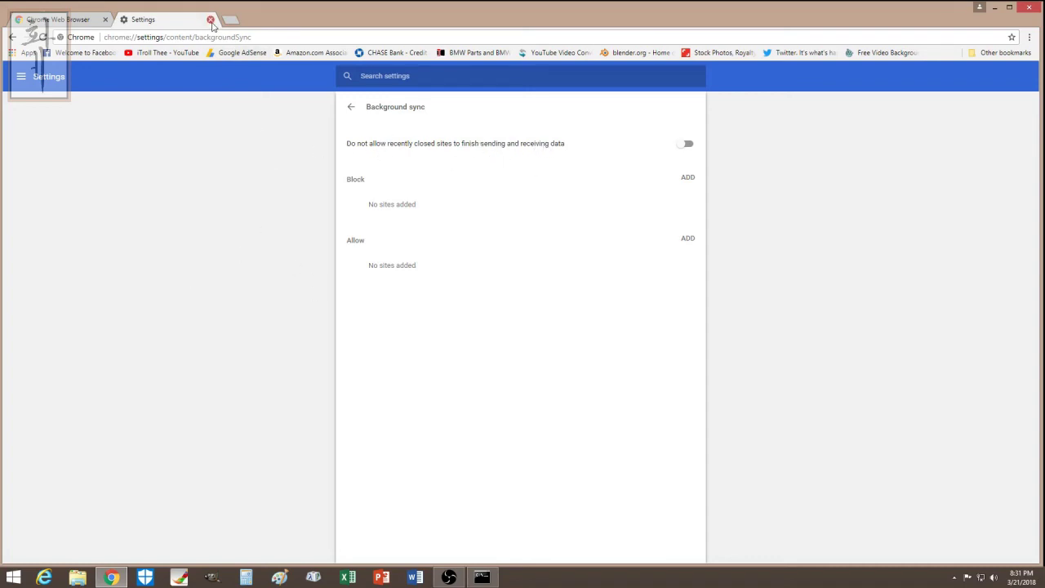
# - Back out through Content settings to the main Settings page, then close the Settings tab
pyautogui.click(351, 107)
pyautogui.scroll(-4, 408, 399)
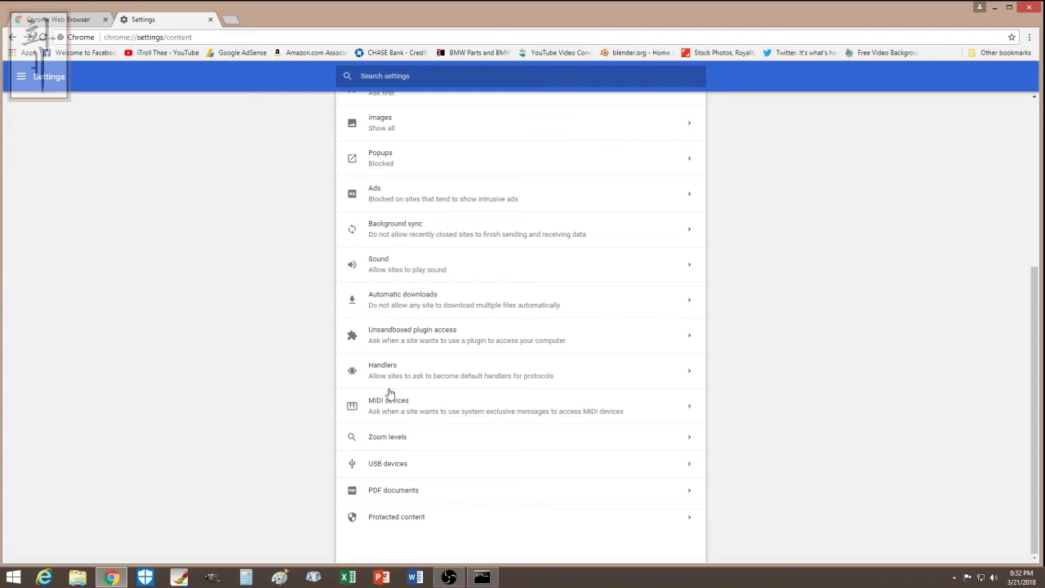
pyautogui.scroll(4, 385, 393)
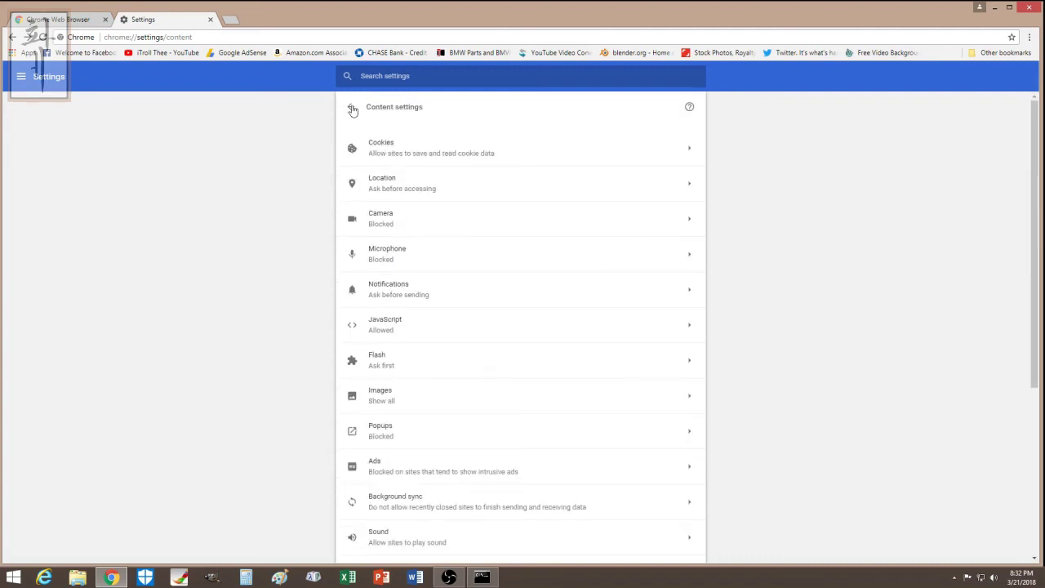
pyautogui.click(352, 106)
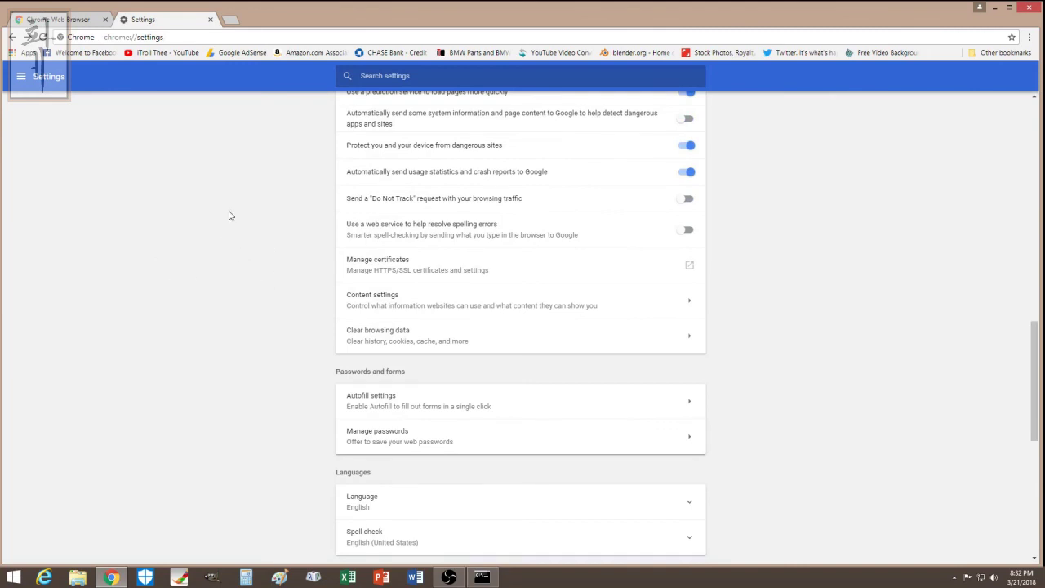
pyautogui.scroll(5, 403, 164)
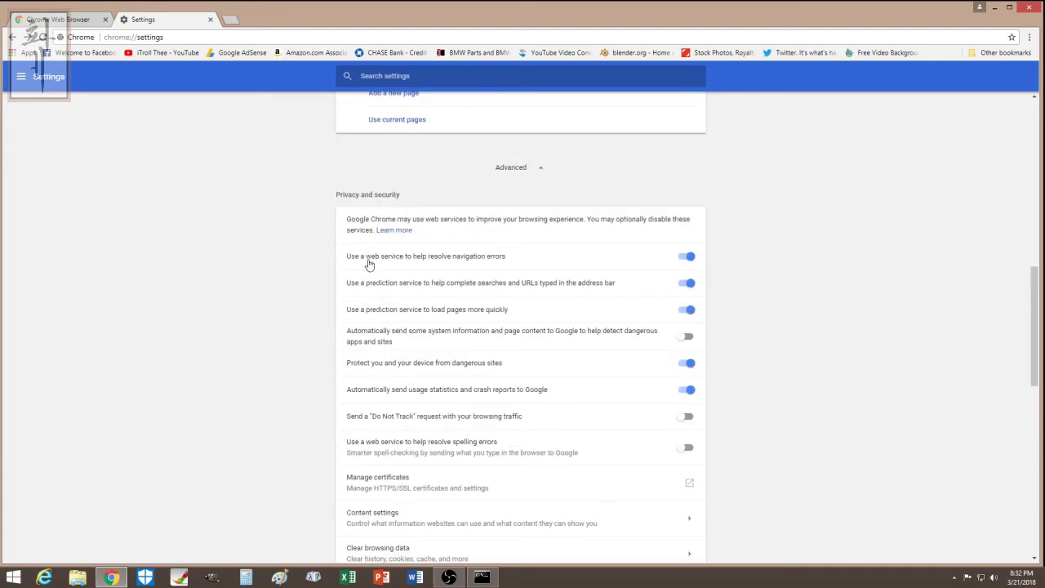
pyautogui.scroll(5, 278, 322)
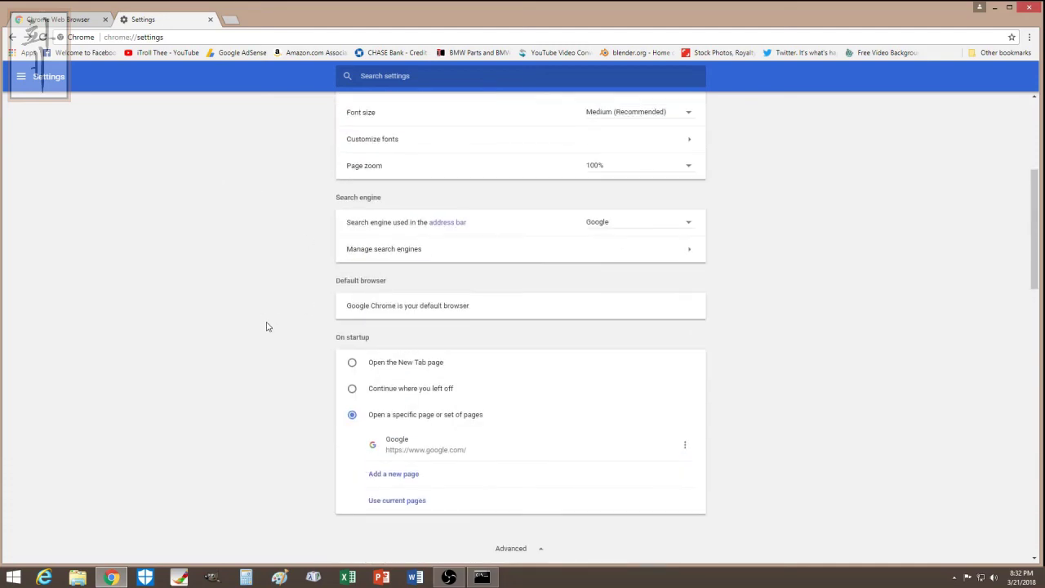
pyautogui.click(210, 19)
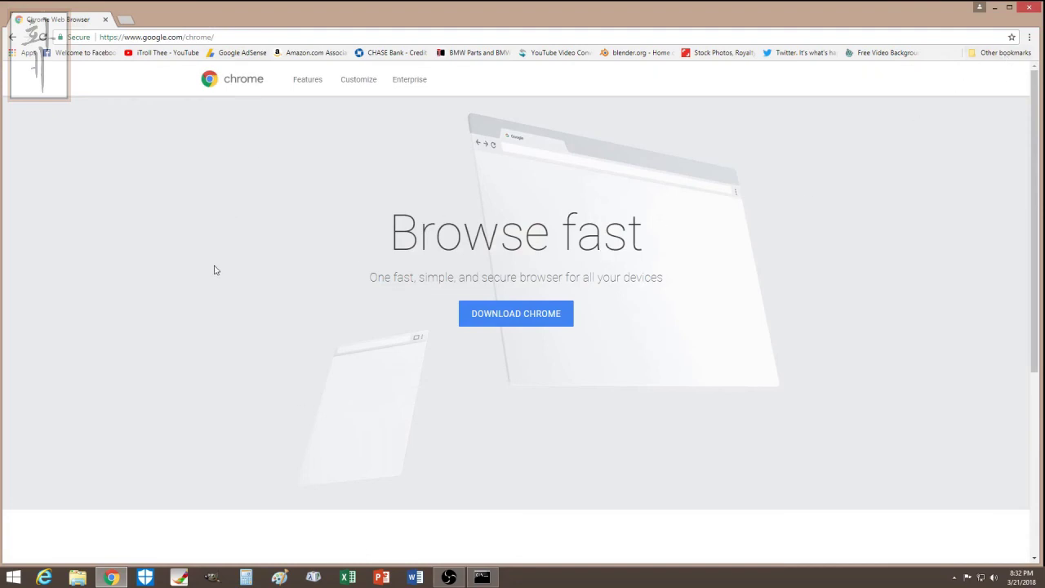
# - Restore the blank Command Prompt window from its taskbar icon in front of Chrome
pyautogui.click(481, 577)
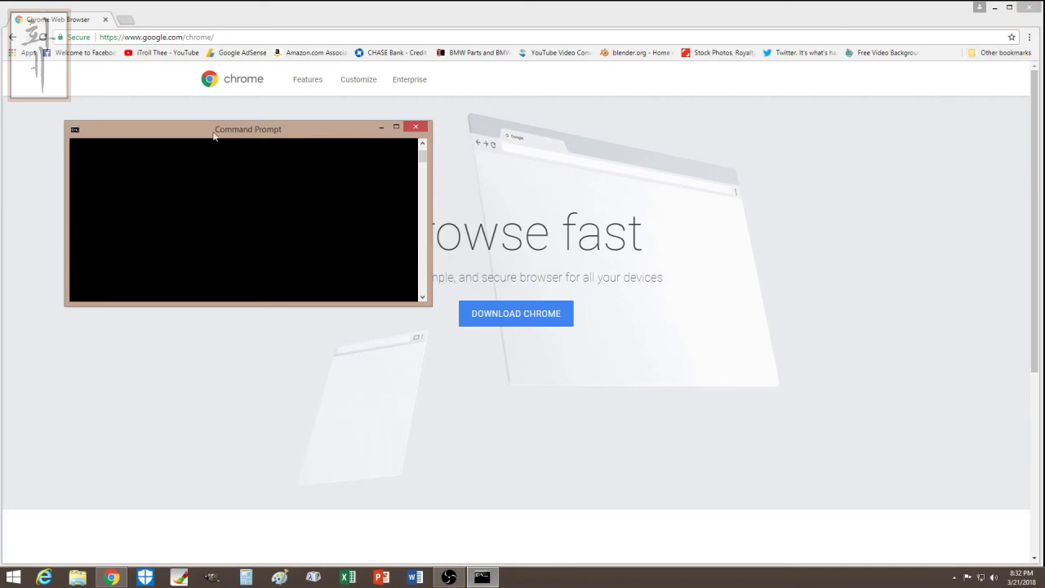